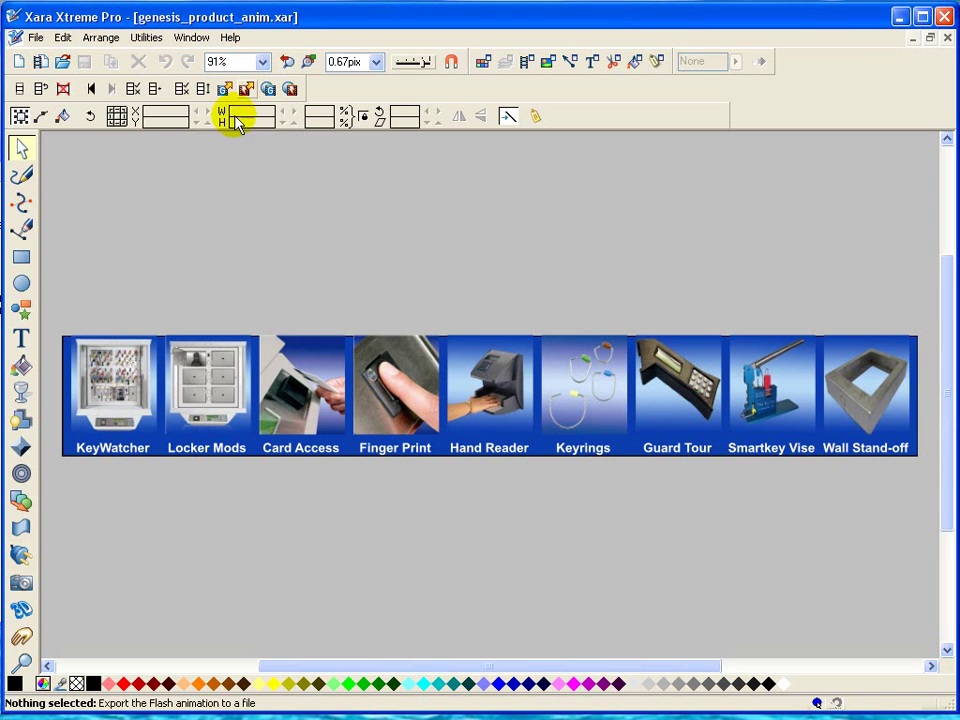
Preview the Flash banner in a browser past the warnings, replay it, then close the preview.
click(291, 91)
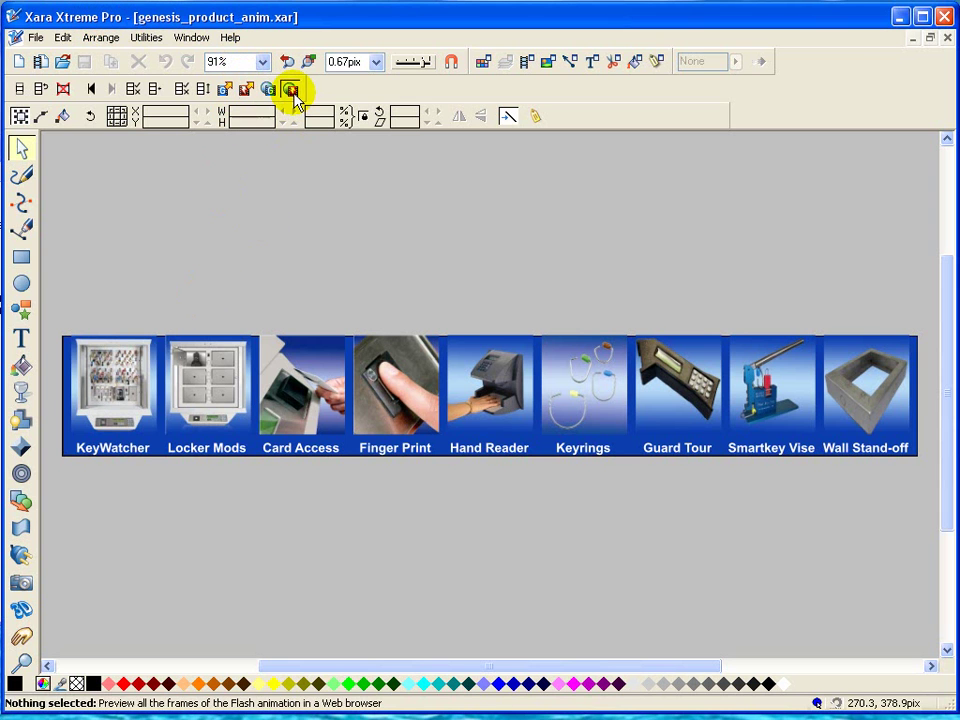
click(620, 476)
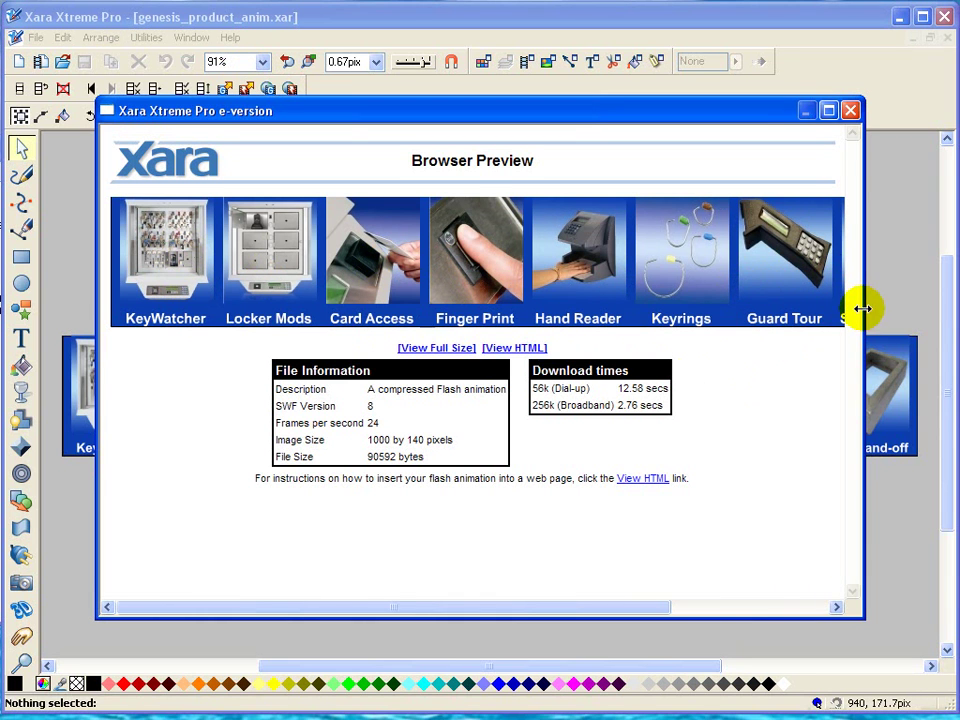
drag(862, 308, 959, 305)
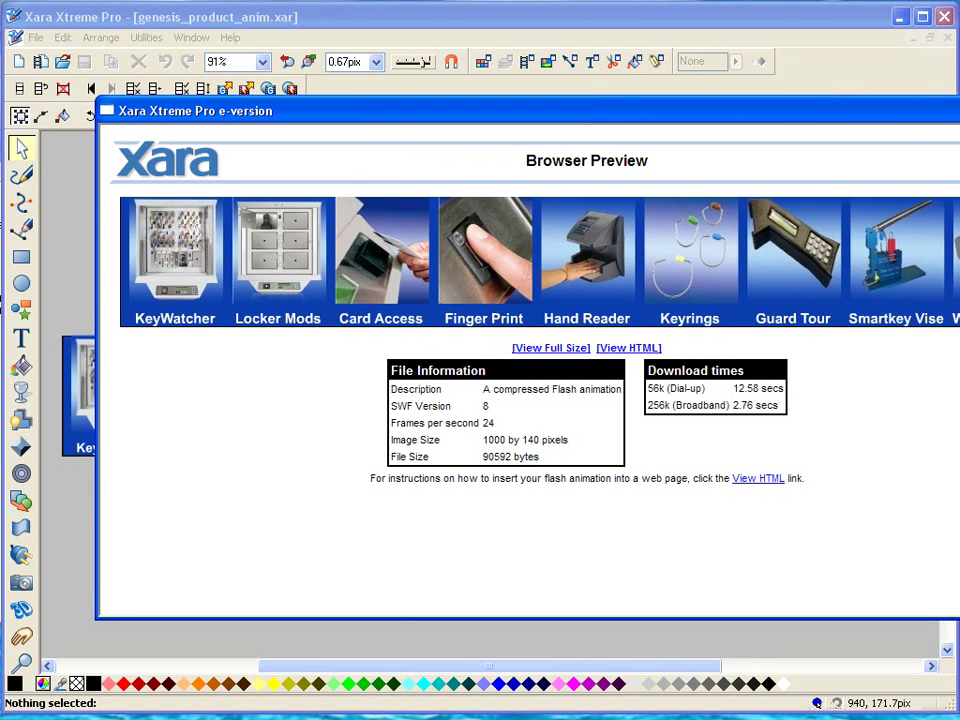
drag(932, 120, 864, 124)
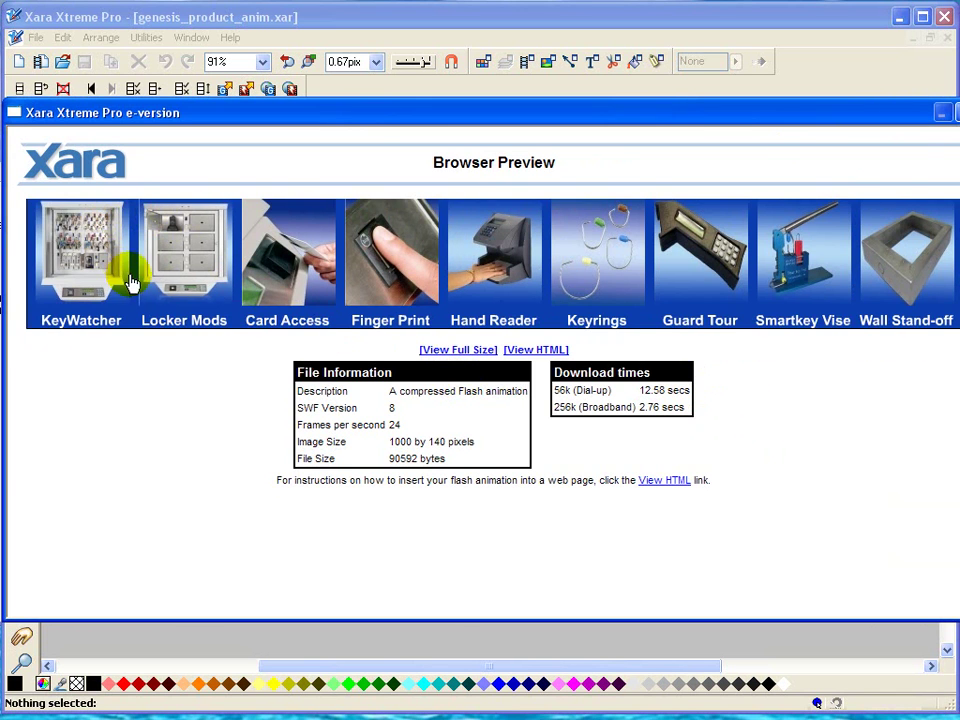
click(107, 289)
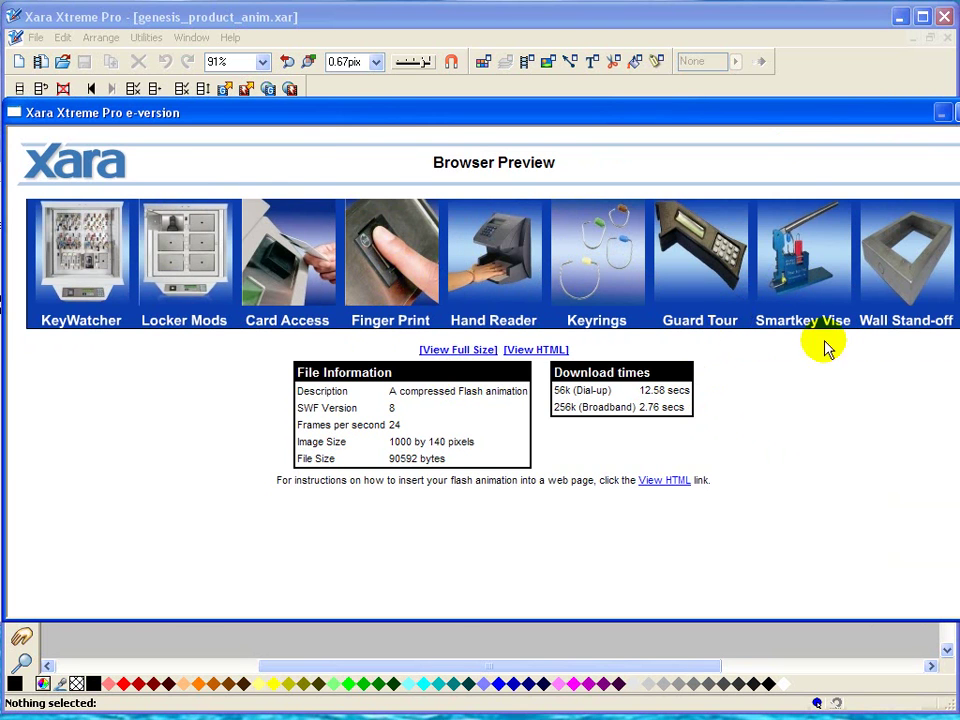
click(553, 90)
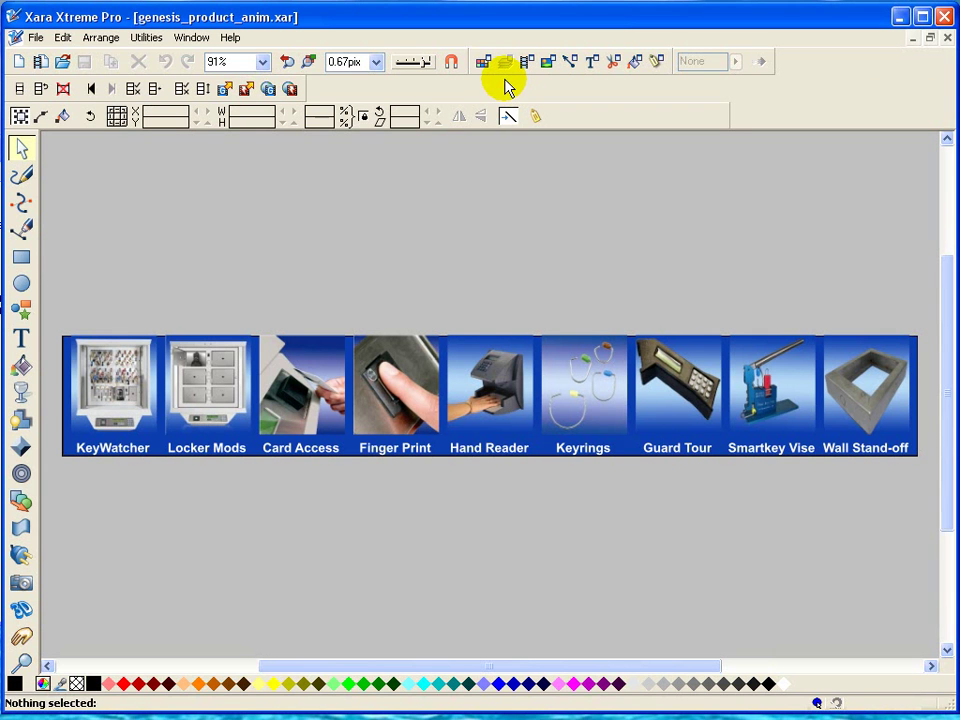
Open the Frame Gallery beside the banner, show Frame 1 and select the faded left photo.
click(142, 40)
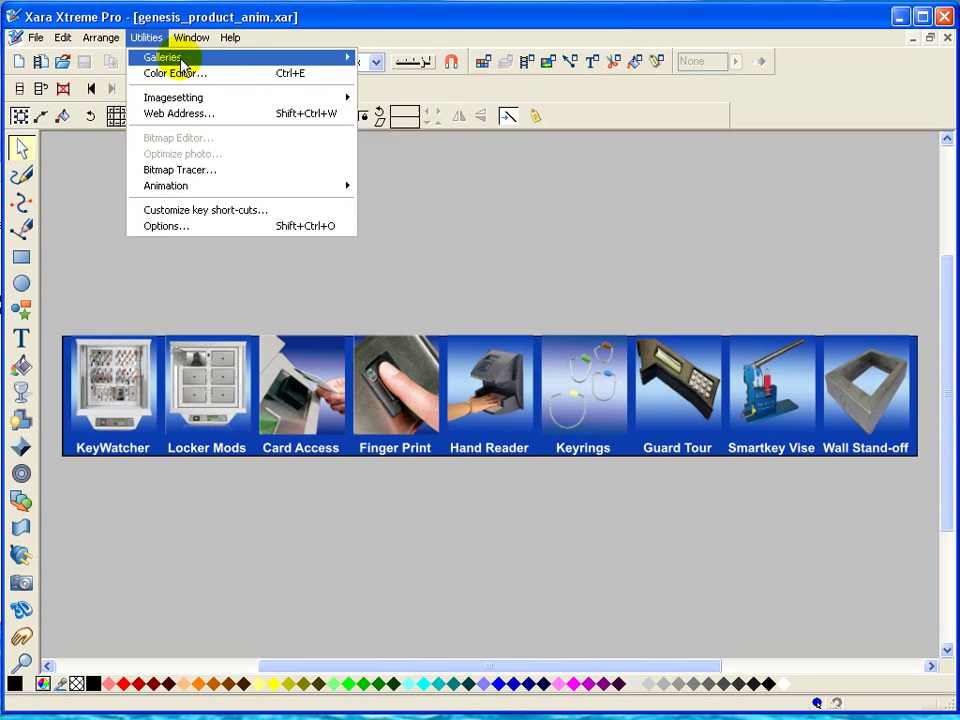
mouse_move(316, 63)
click(436, 169)
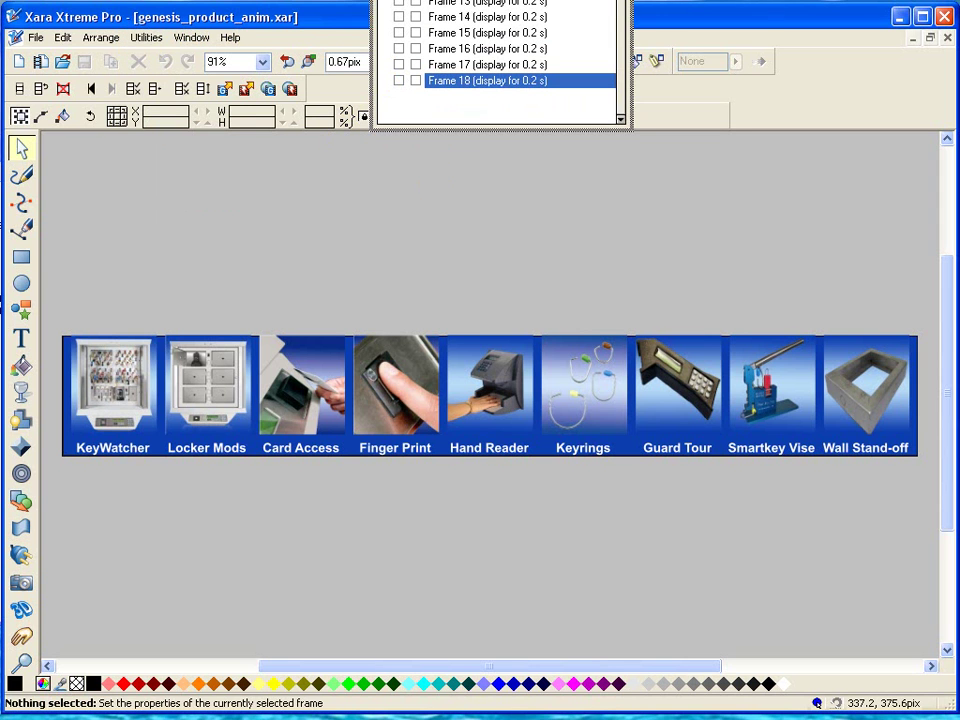
drag(426, 74, 422, 152)
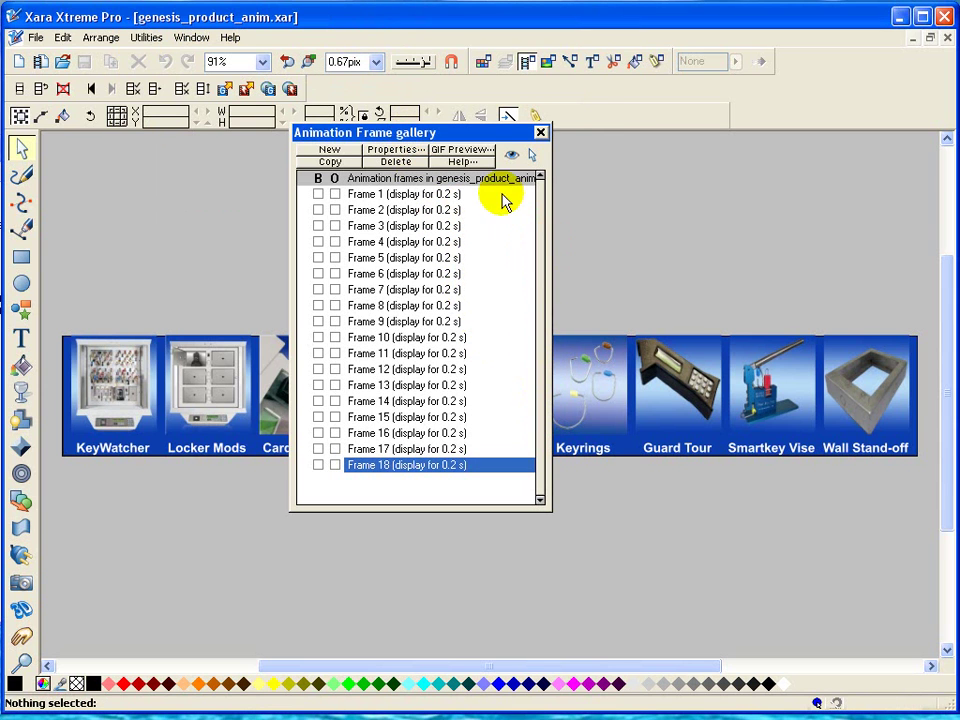
click(408, 196)
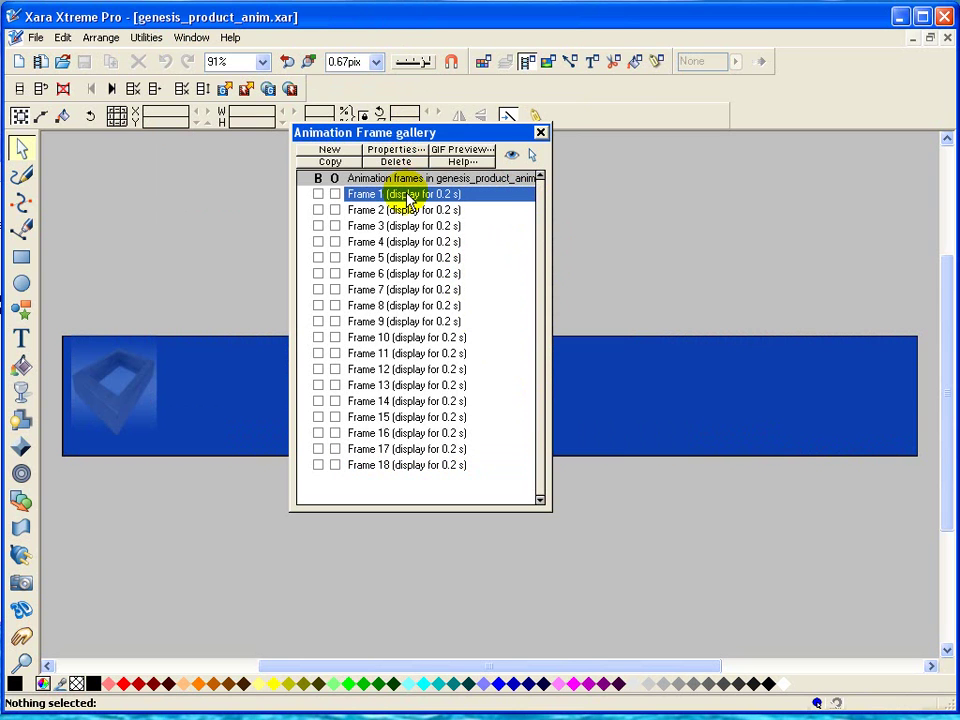
drag(428, 129, 760, 167)
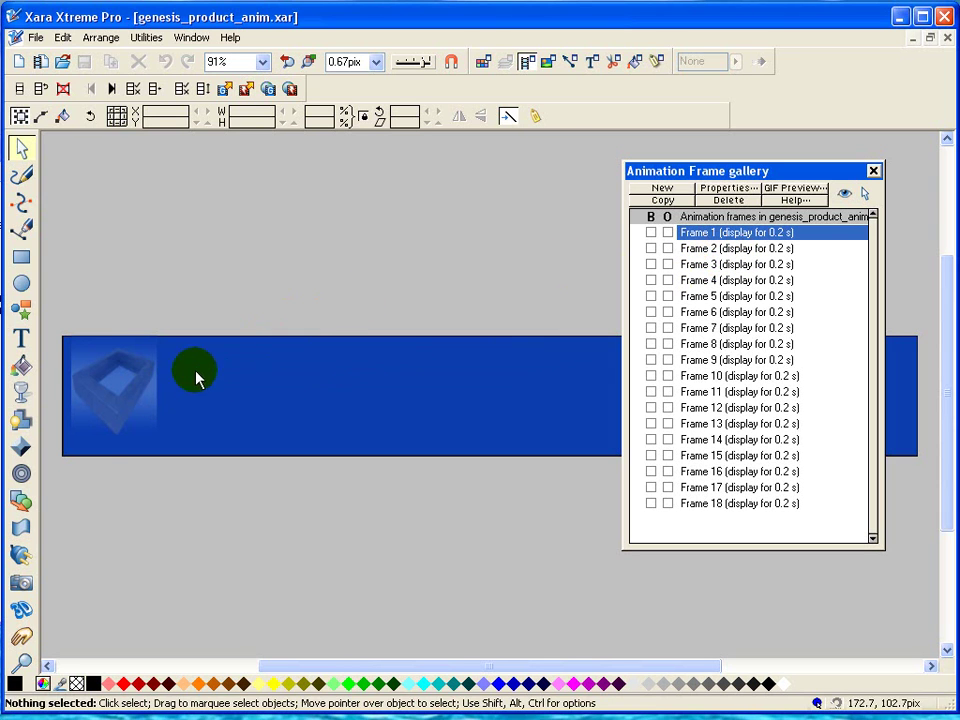
click(129, 379)
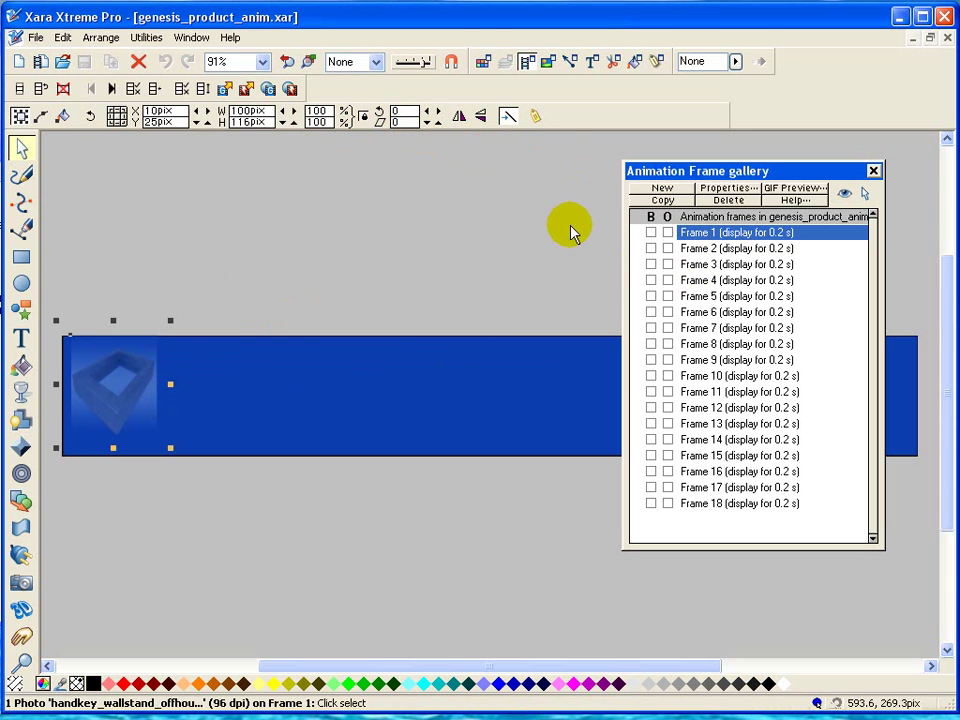
Inspect the left photo's 70% flat transparency with the Transparency Tool.
click(24, 396)
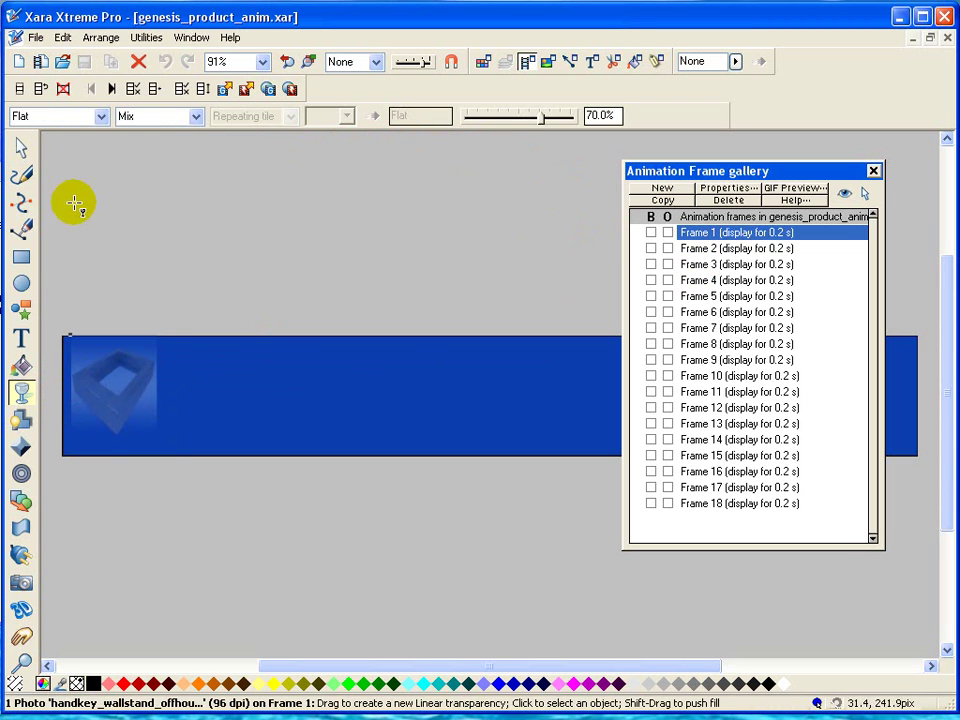
click(21, 148)
click(143, 368)
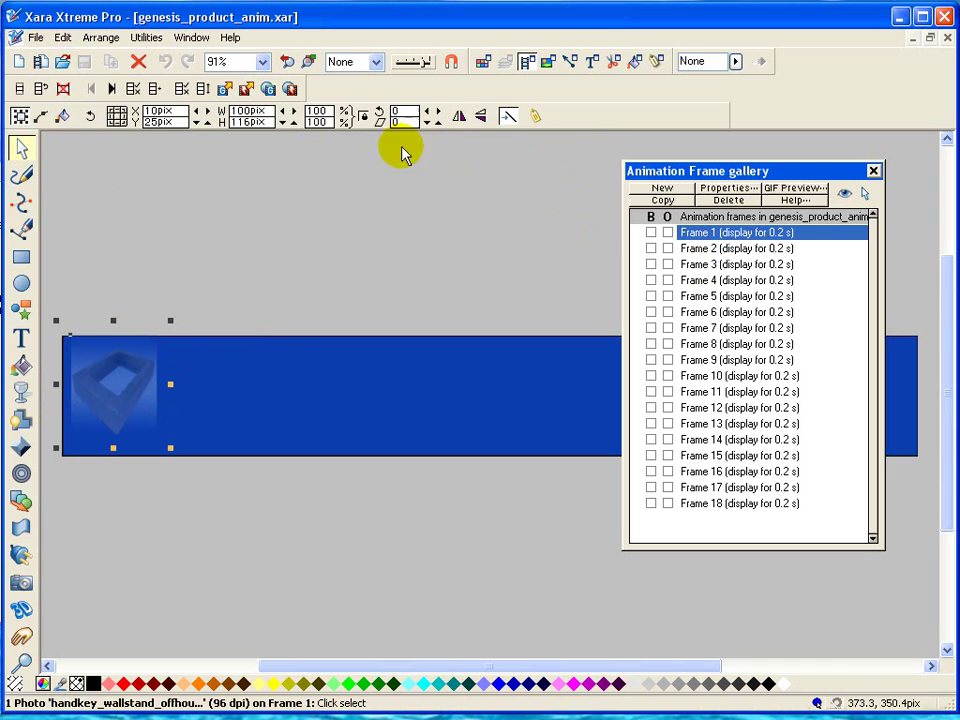
click(24, 392)
click(111, 379)
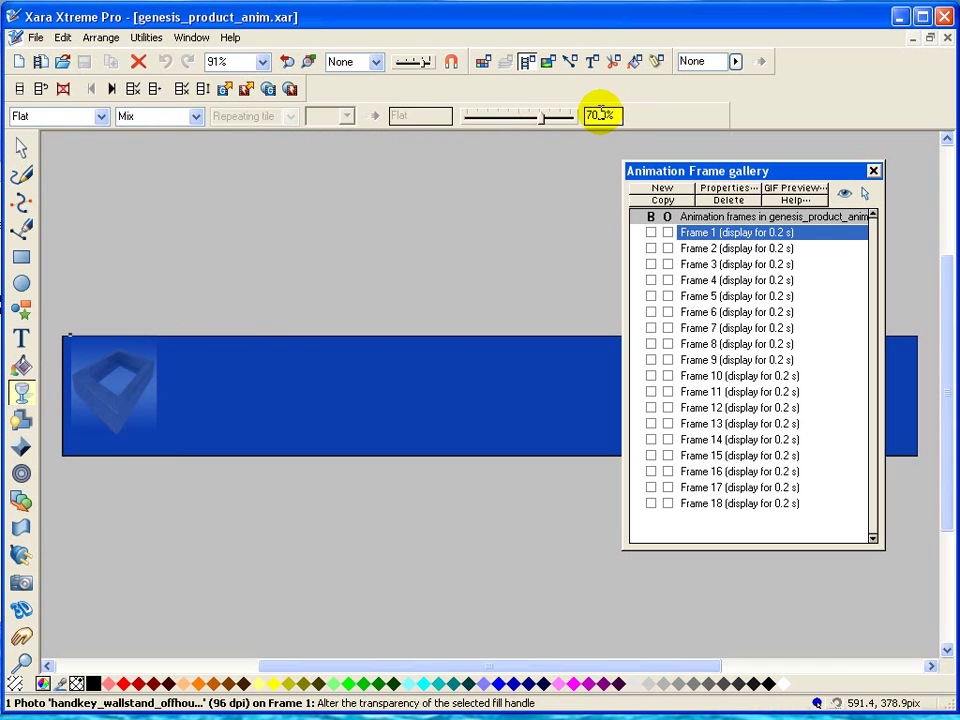
Step through Frame 2 to Frame 3, moving the gallery to reveal the banner's right end.
click(770, 250)
click(146, 349)
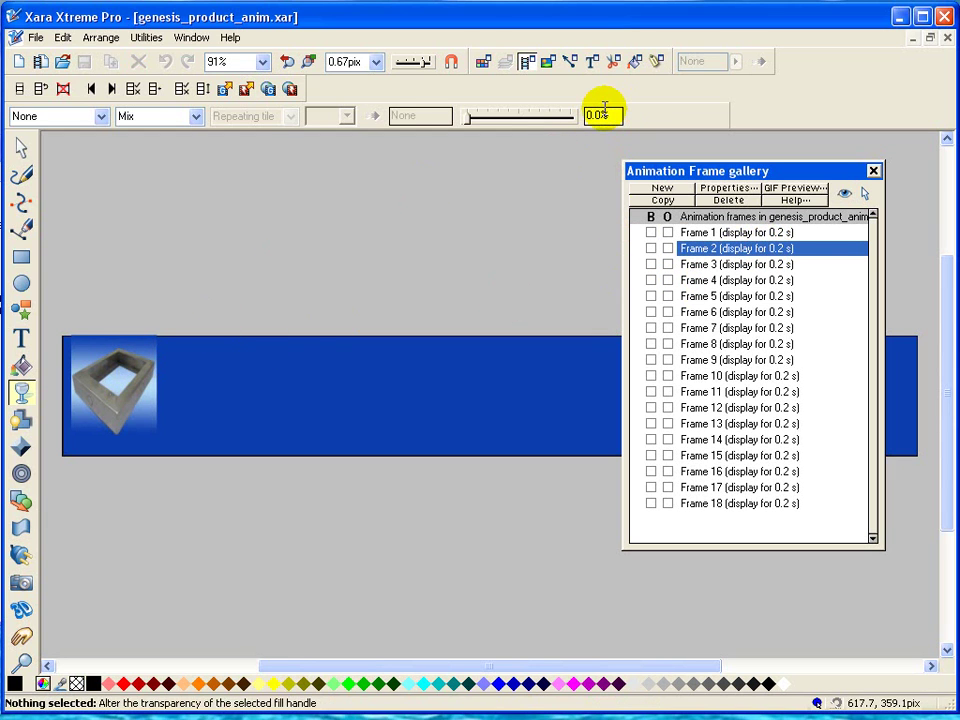
click(720, 266)
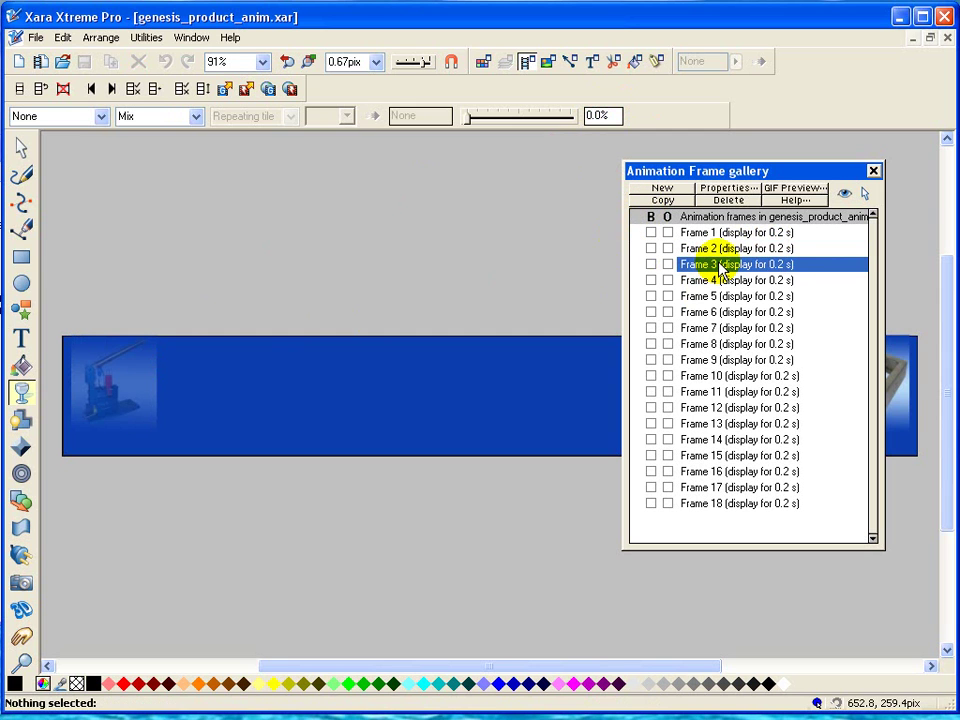
drag(720, 168, 496, 172)
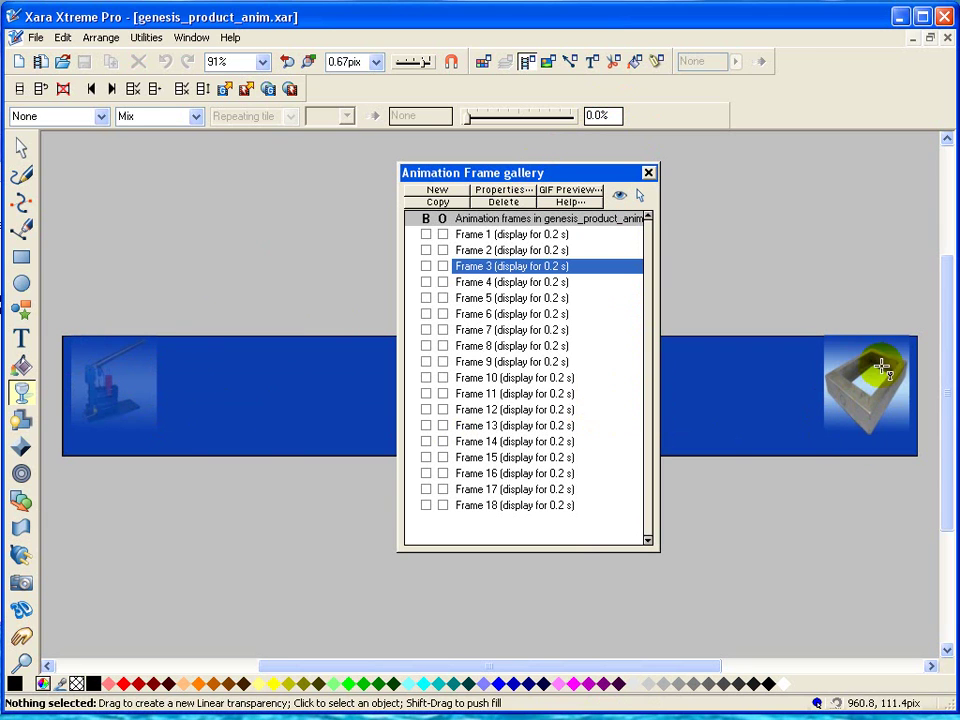
Select the faded press photo in Frame 3 and view its transparency setting.
click(122, 377)
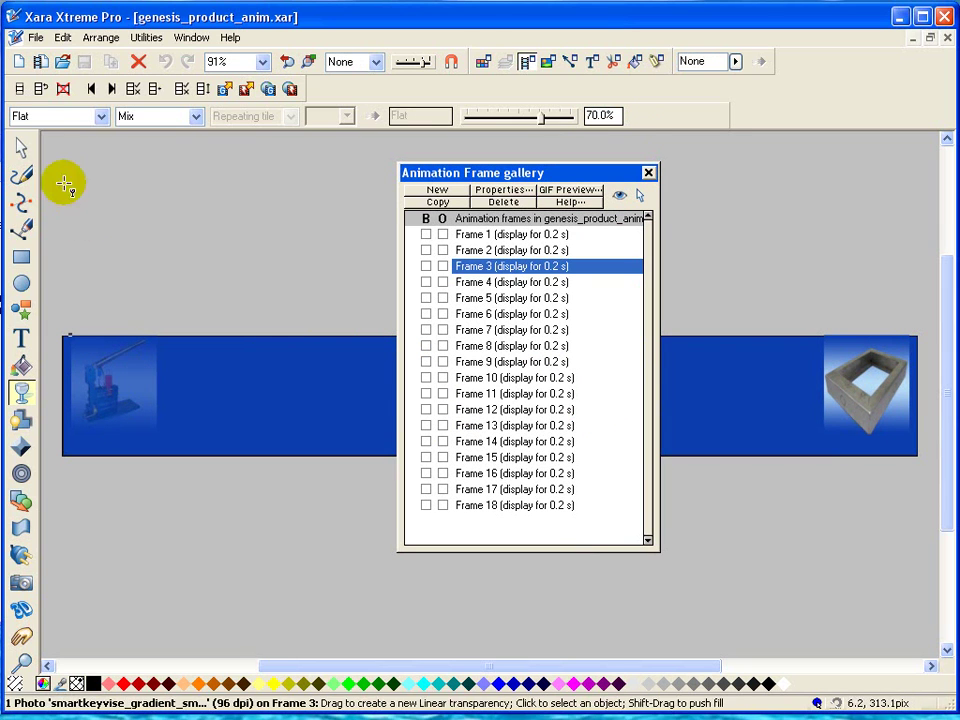
click(20, 147)
click(131, 390)
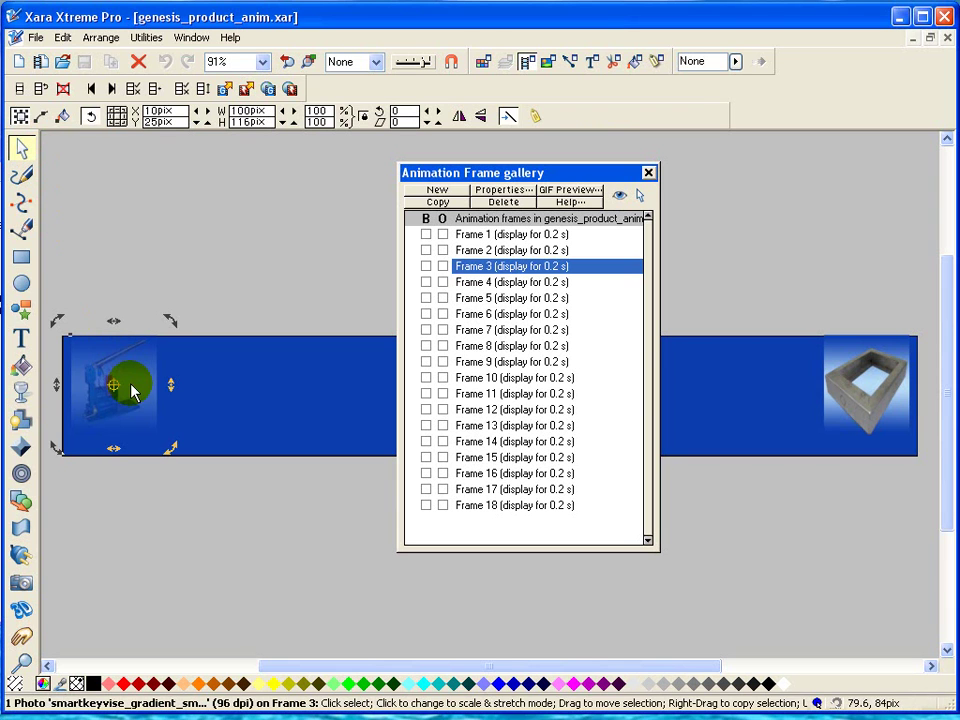
click(20, 393)
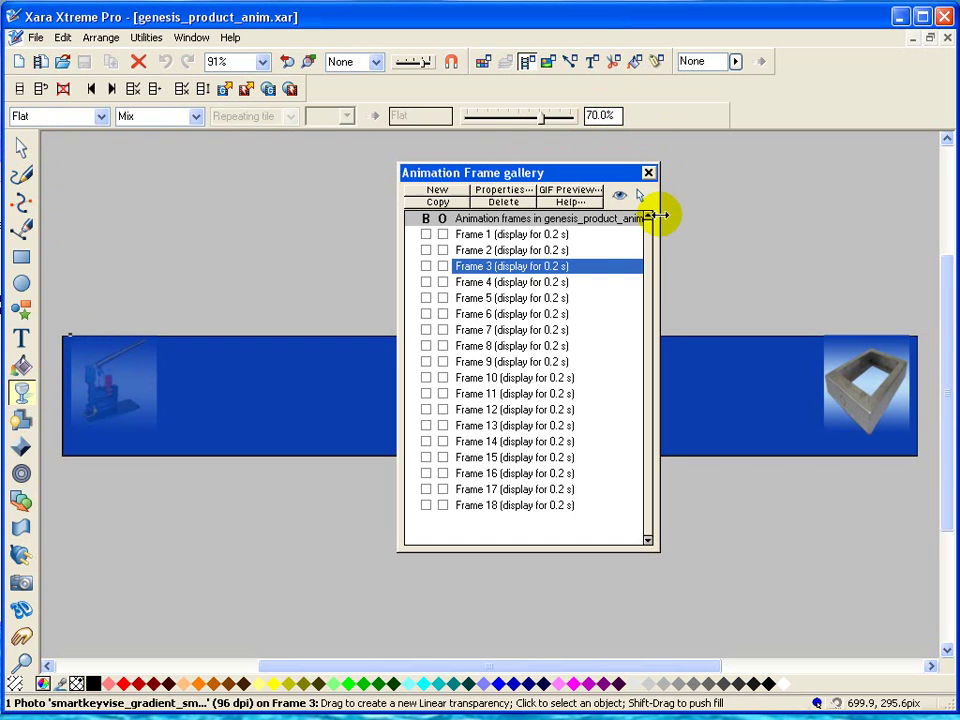
Step through Frame 4 to Frame 5 and view the faded keypad photo's transparency.
click(558, 284)
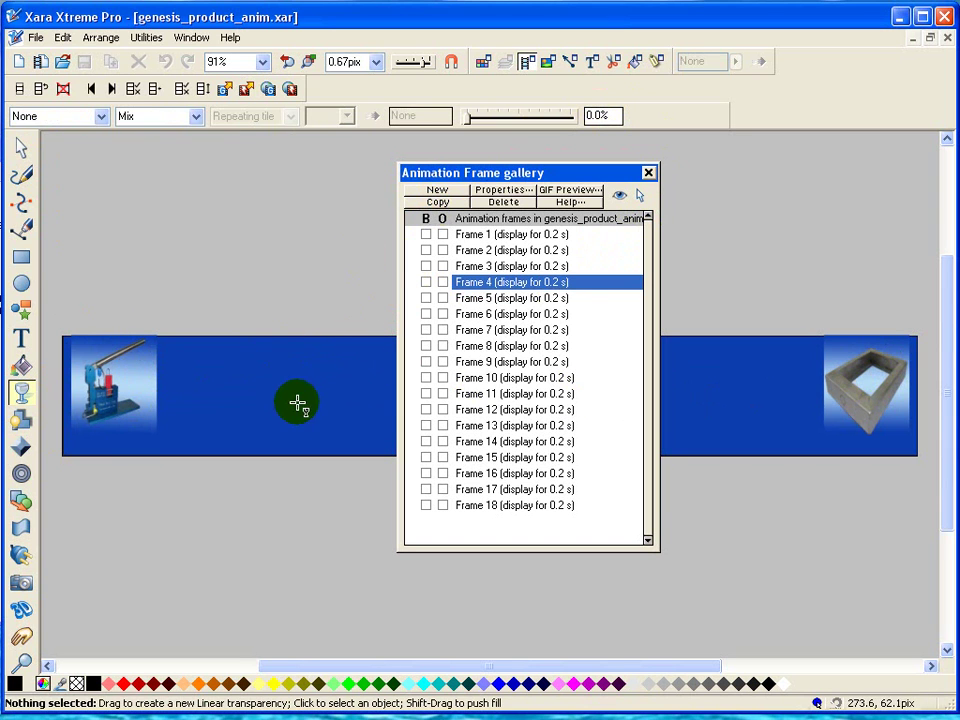
click(549, 300)
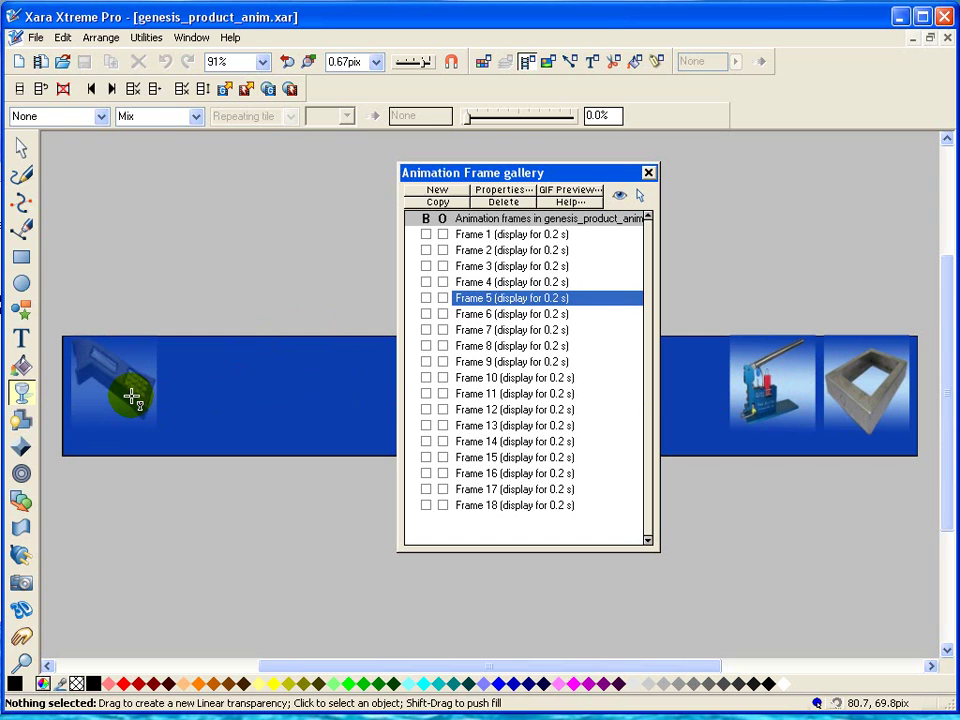
click(22, 150)
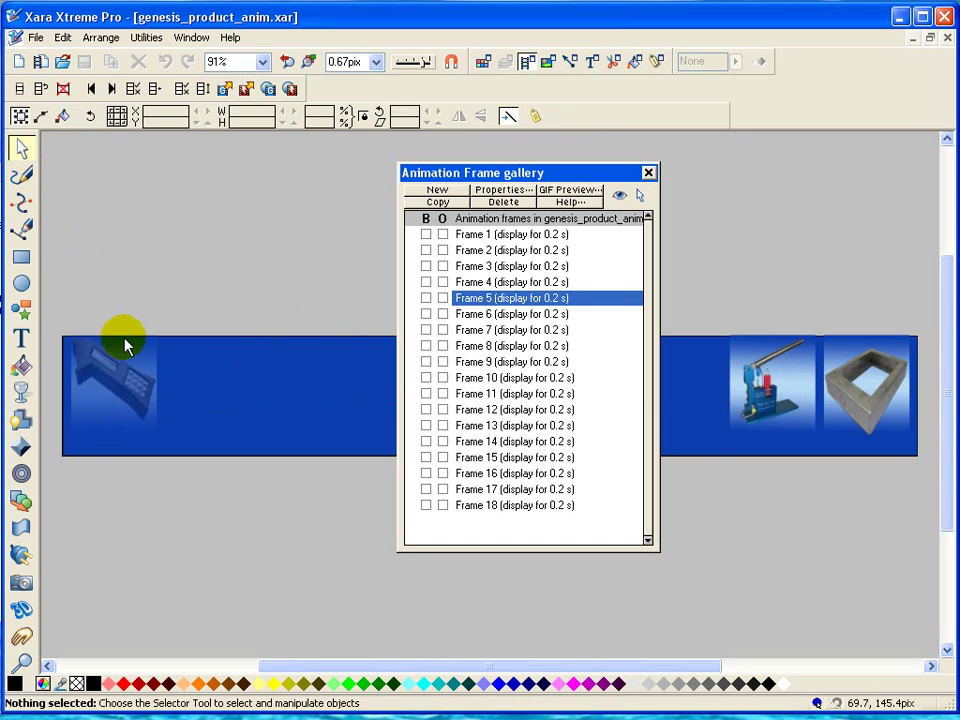
click(22, 395)
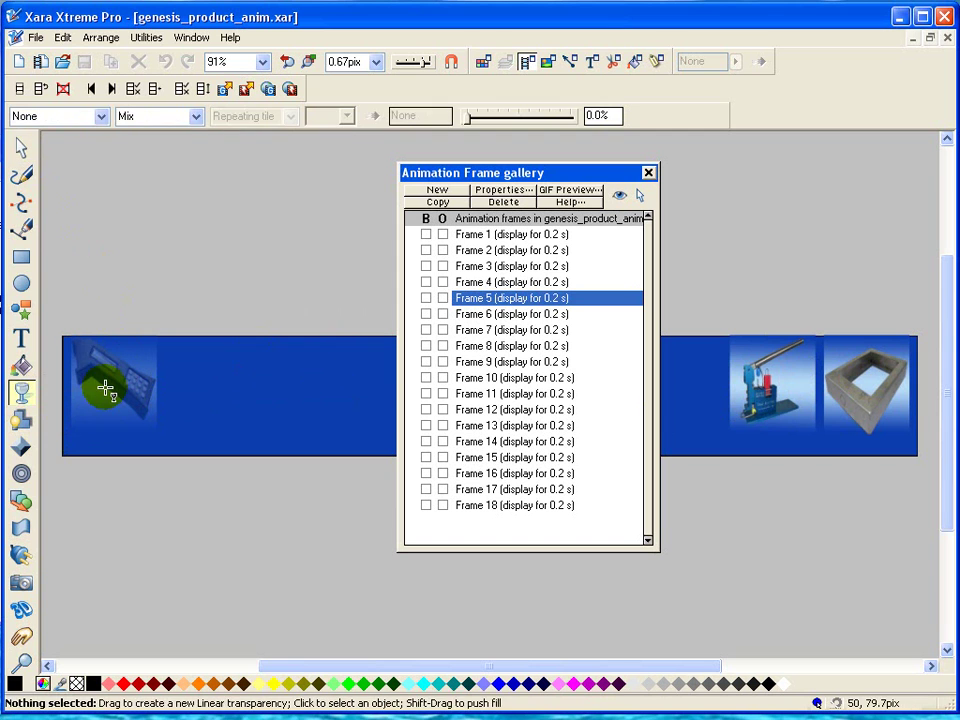
click(22, 150)
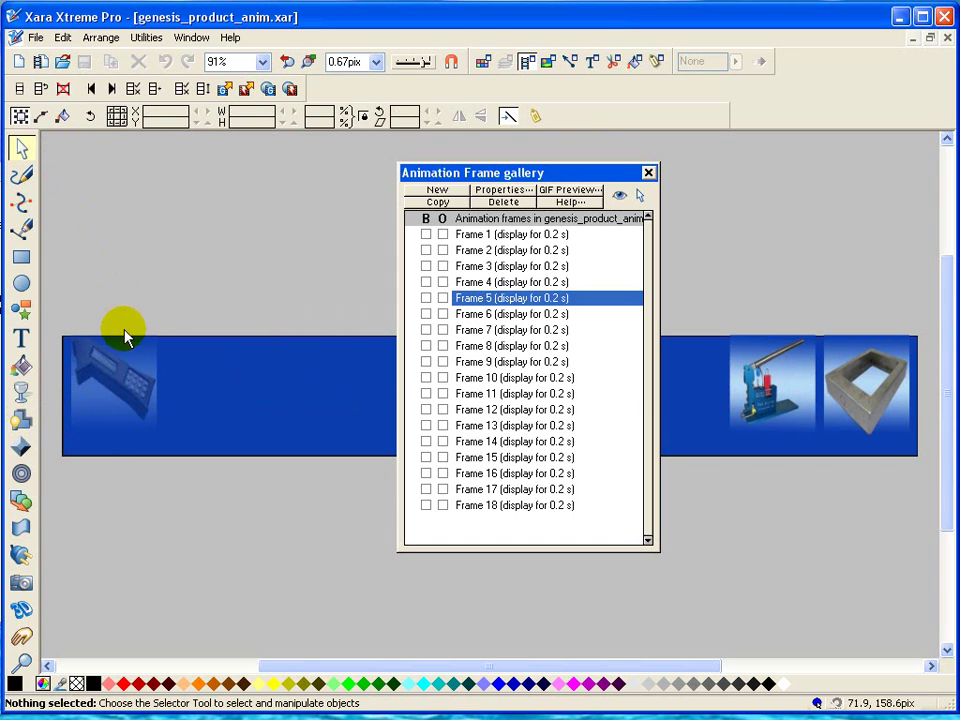
click(126, 366)
click(22, 395)
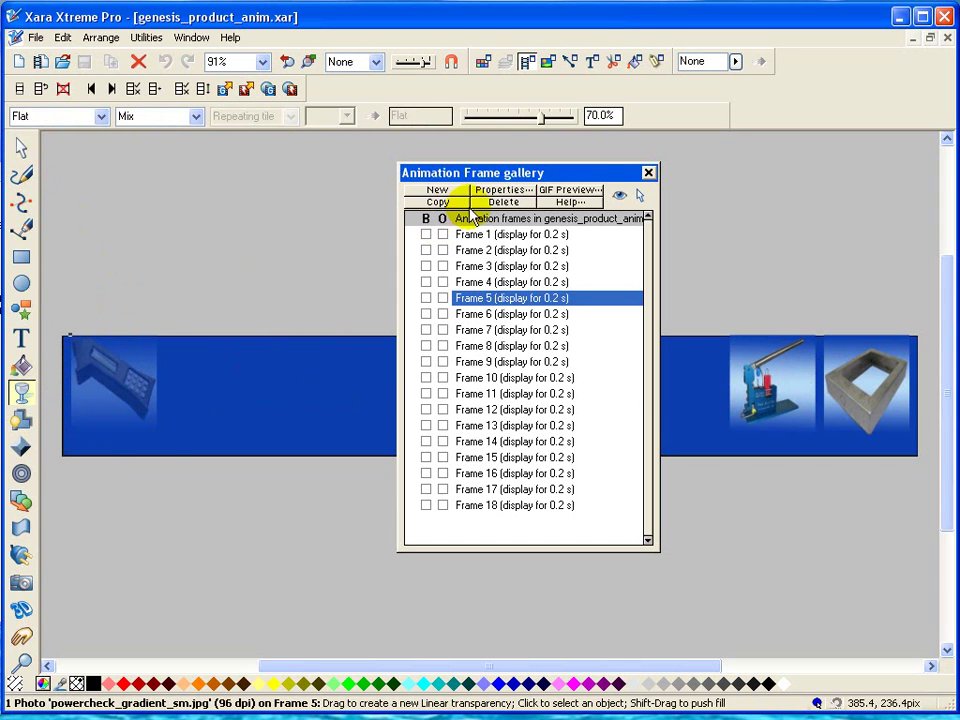
Open the Name Gallery and place it beside the Animation Frame gallery.
click(152, 44)
mouse_move(296, 59)
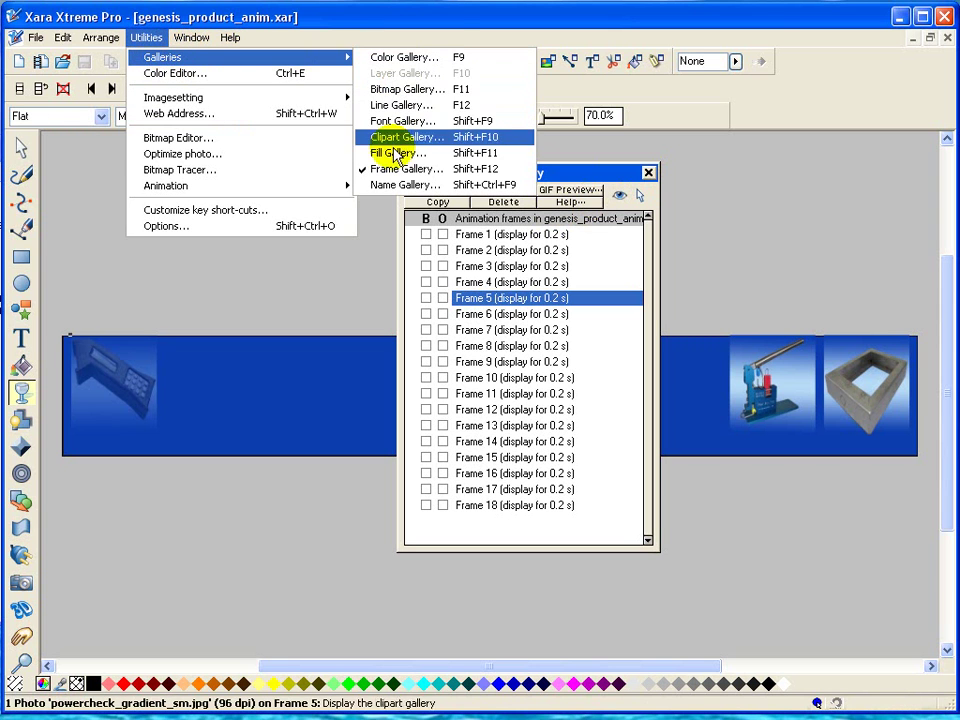
click(392, 186)
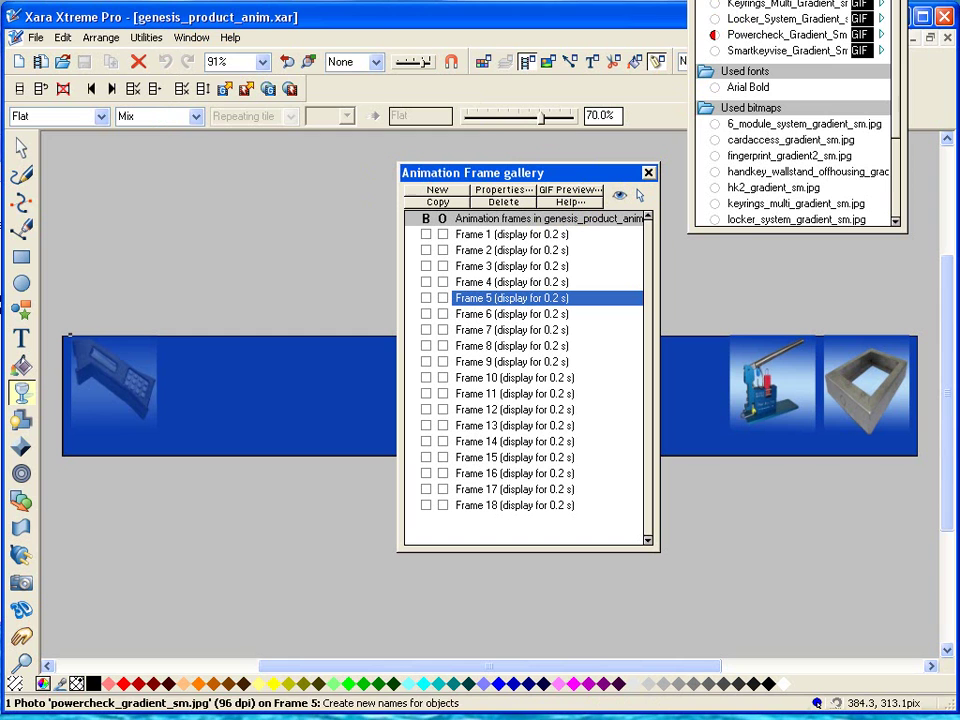
drag(790, 5, 287, 180)
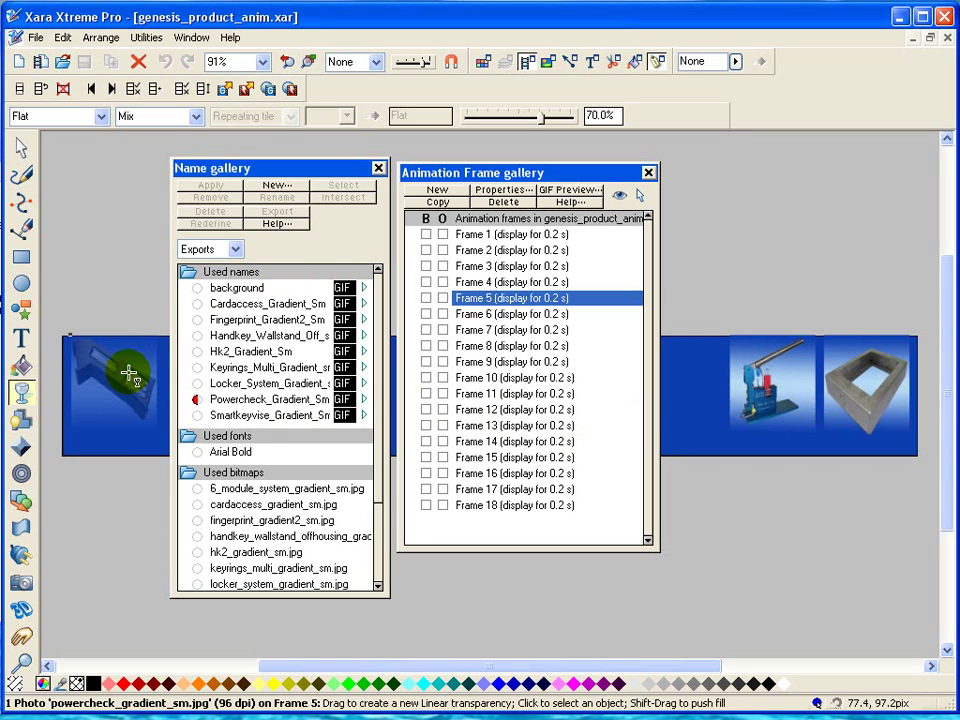
Drag a transparency fade across the keypad picture and browse the Name gallery entries.
drag(116, 342, 112, 367)
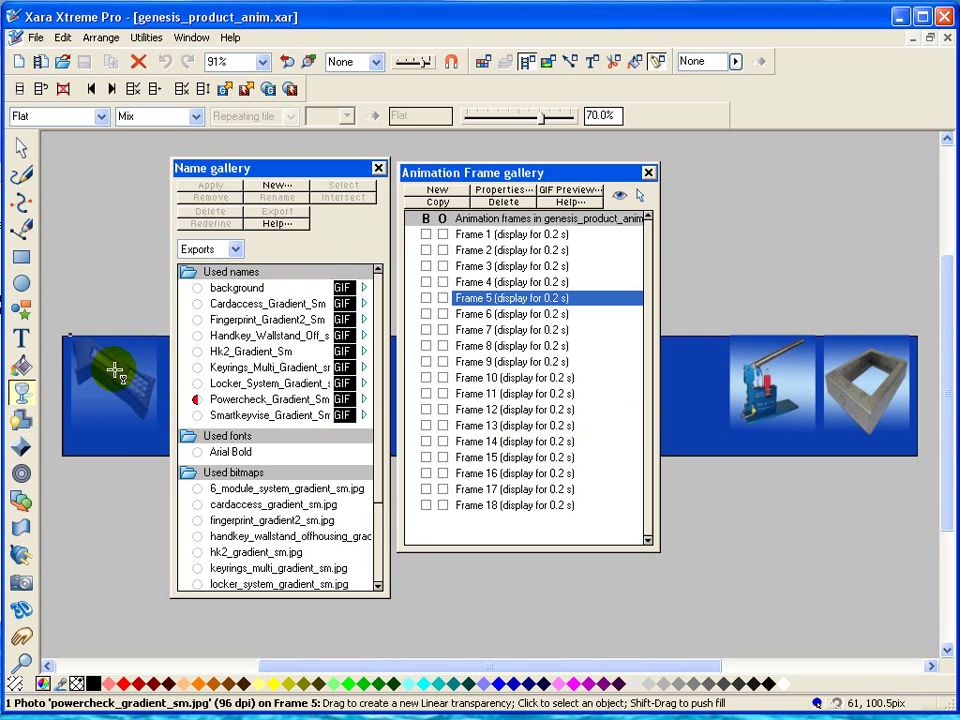
drag(115, 365, 116, 368)
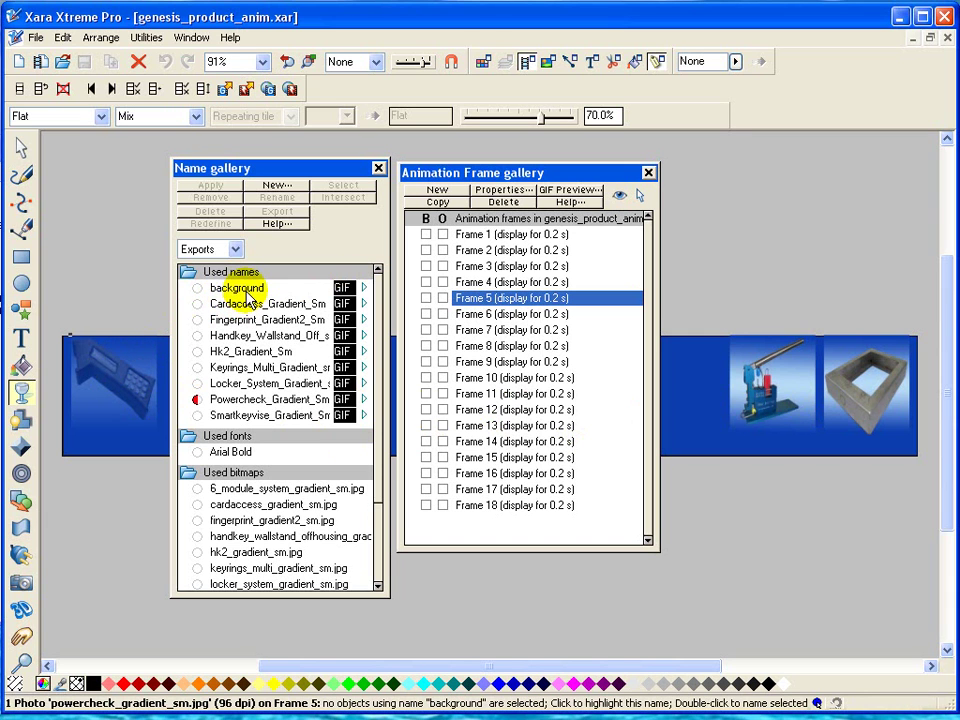
click(707, 390)
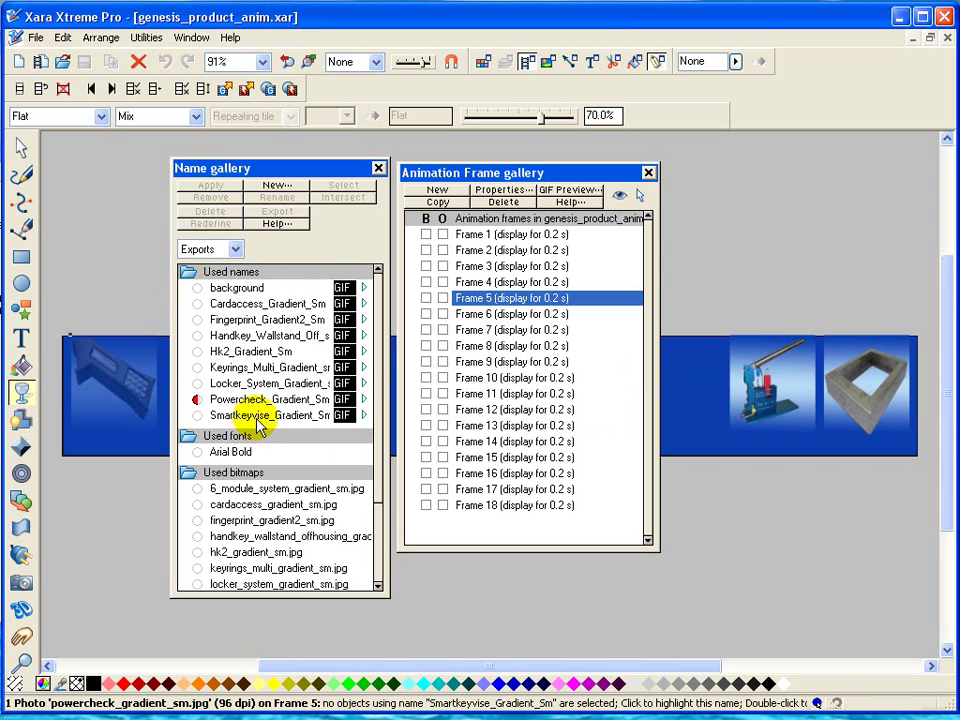
drag(381, 326, 378, 298)
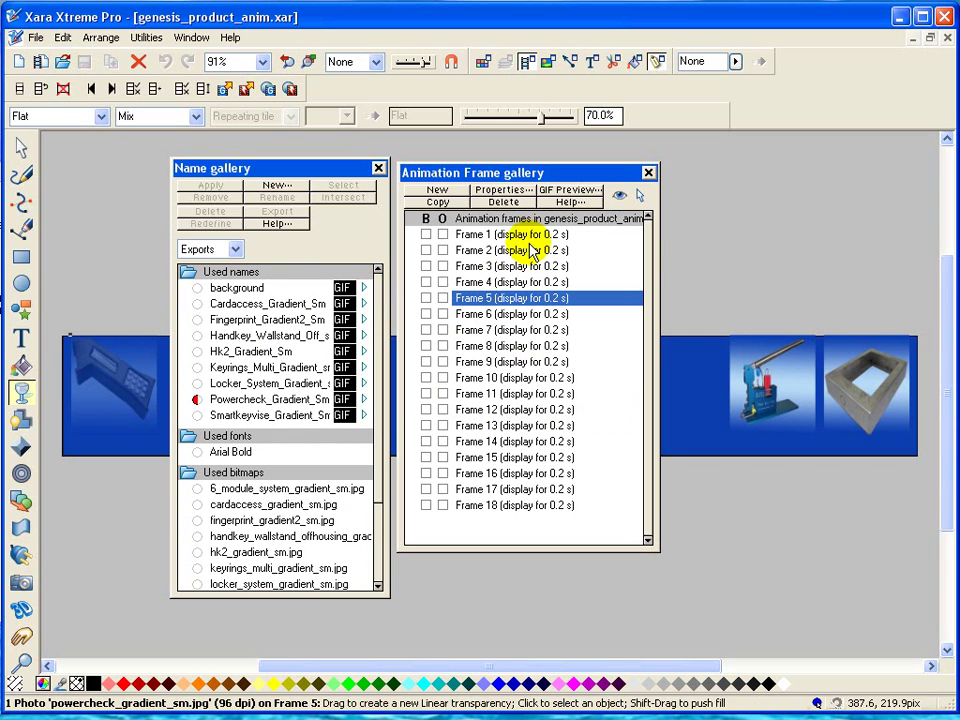
Show Frame 18, the finished banner, and select the KeyWatcher caption.
click(512, 478)
click(530, 505)
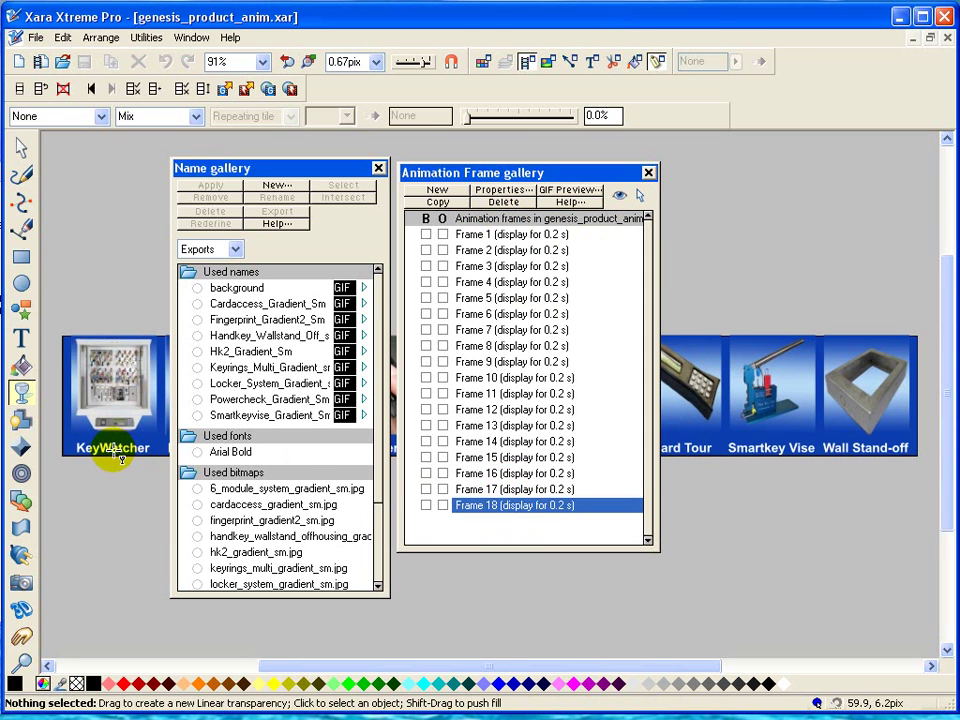
click(19, 149)
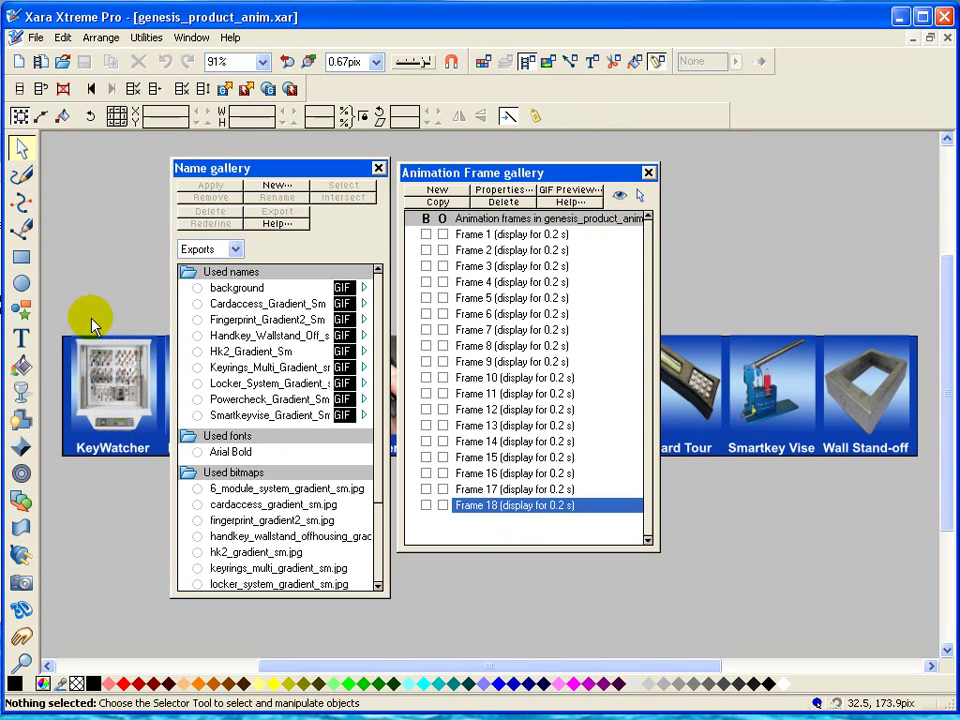
click(117, 455)
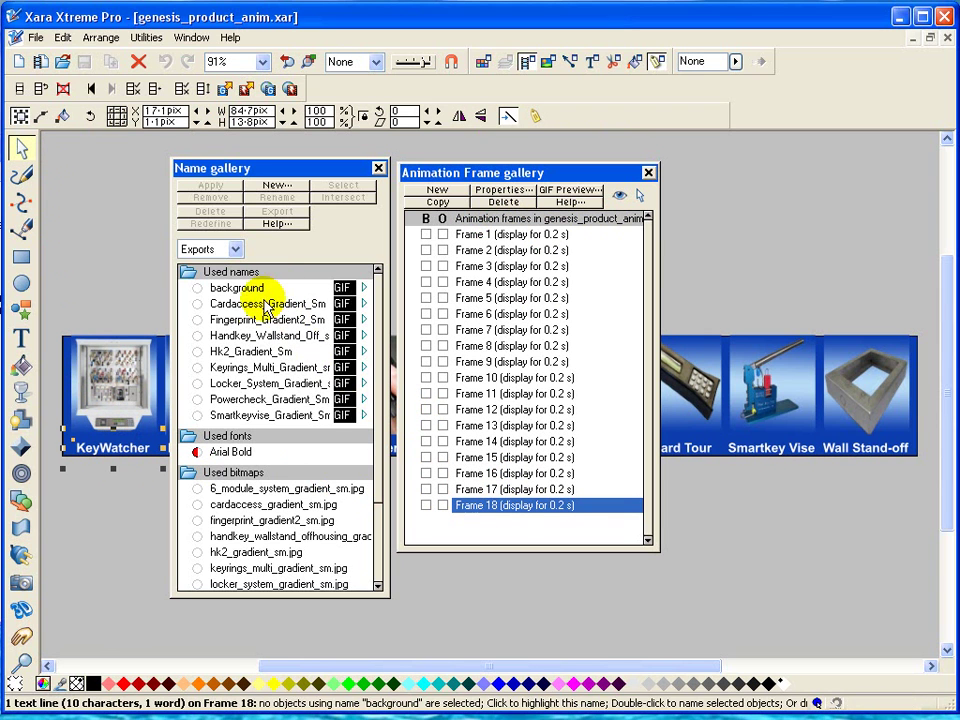
Browse Used bitmaps, picking 6_module_system_gradient_sm.jpg and fingerprint_gradient2_sm.jpg.
drag(385, 428, 381, 499)
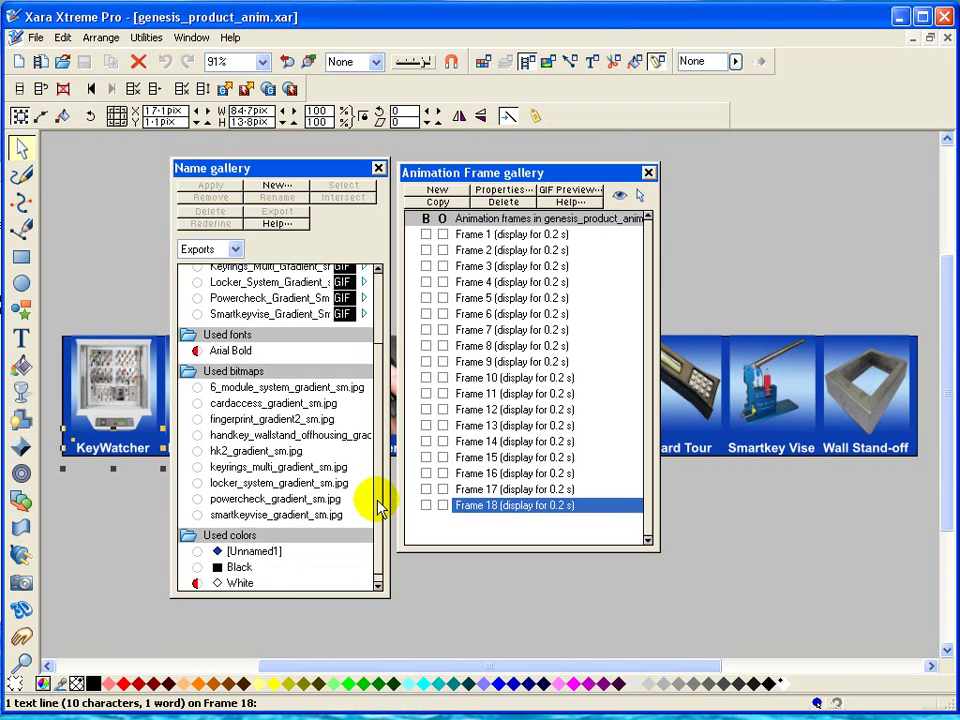
click(266, 388)
click(262, 417)
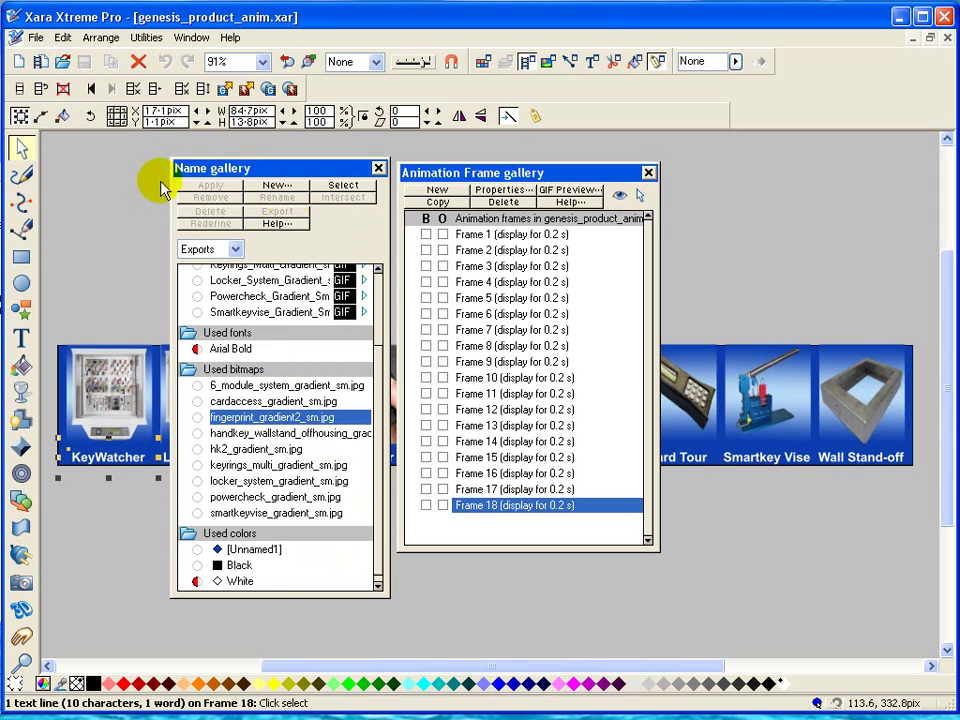
Close the Name and Animation Frame galleries and read the TO DO LISTING.TXT build notes.
click(379, 170)
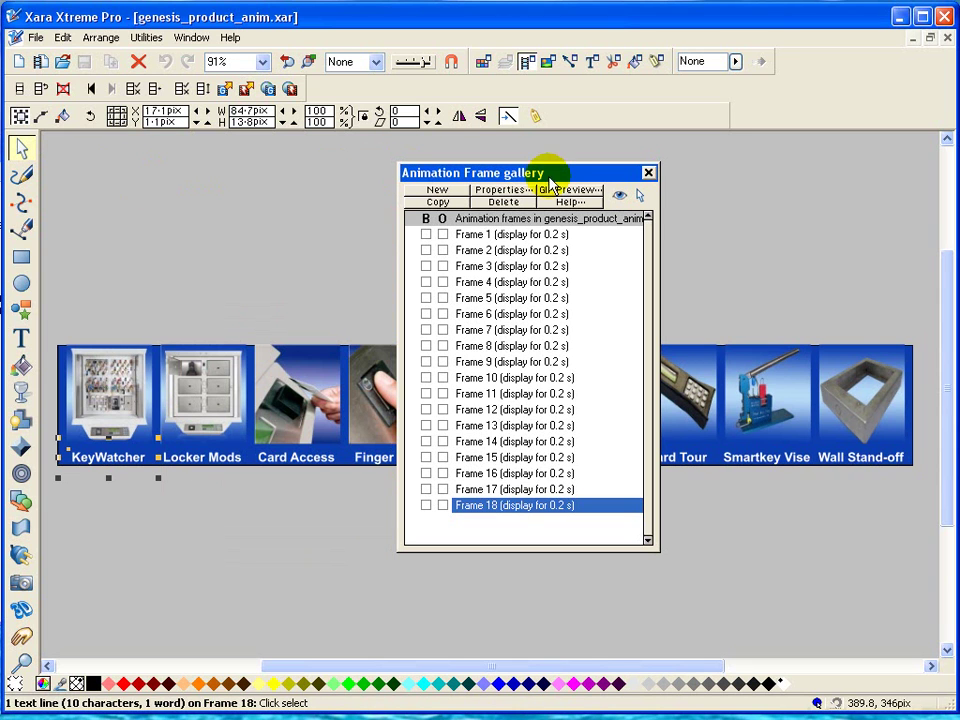
click(648, 172)
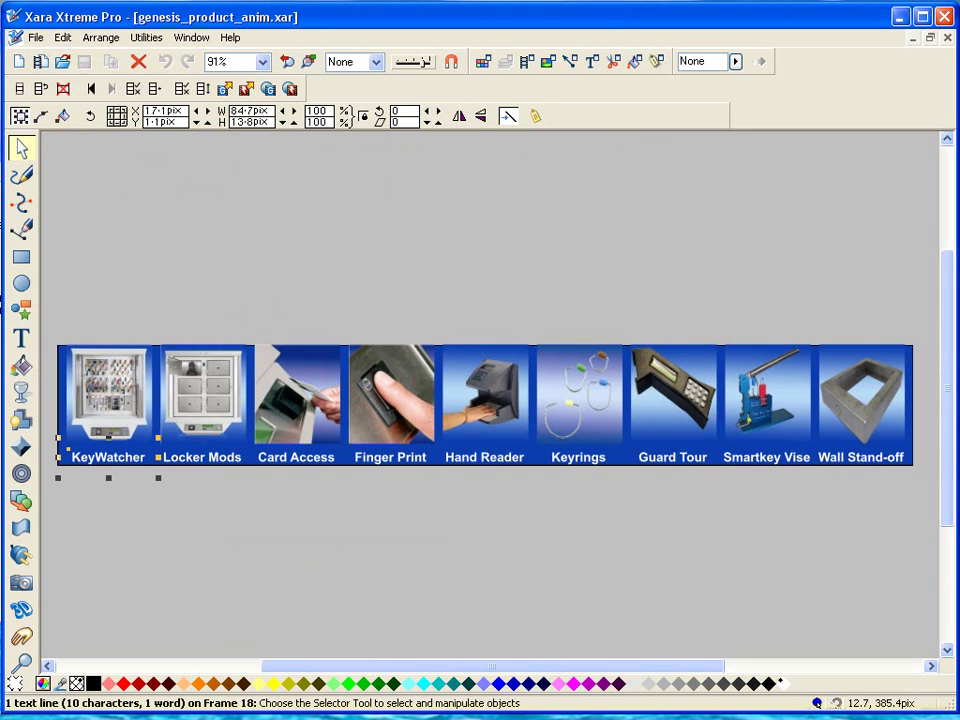
key(alt+Tab)
drag(381, 189, 549, 159)
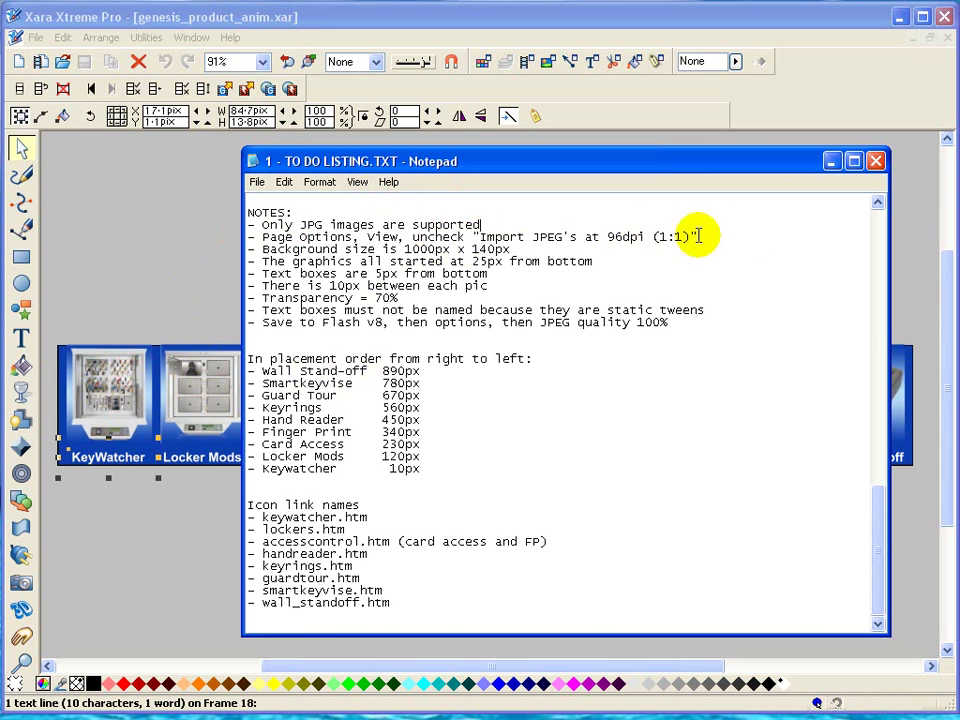
click(35, 40)
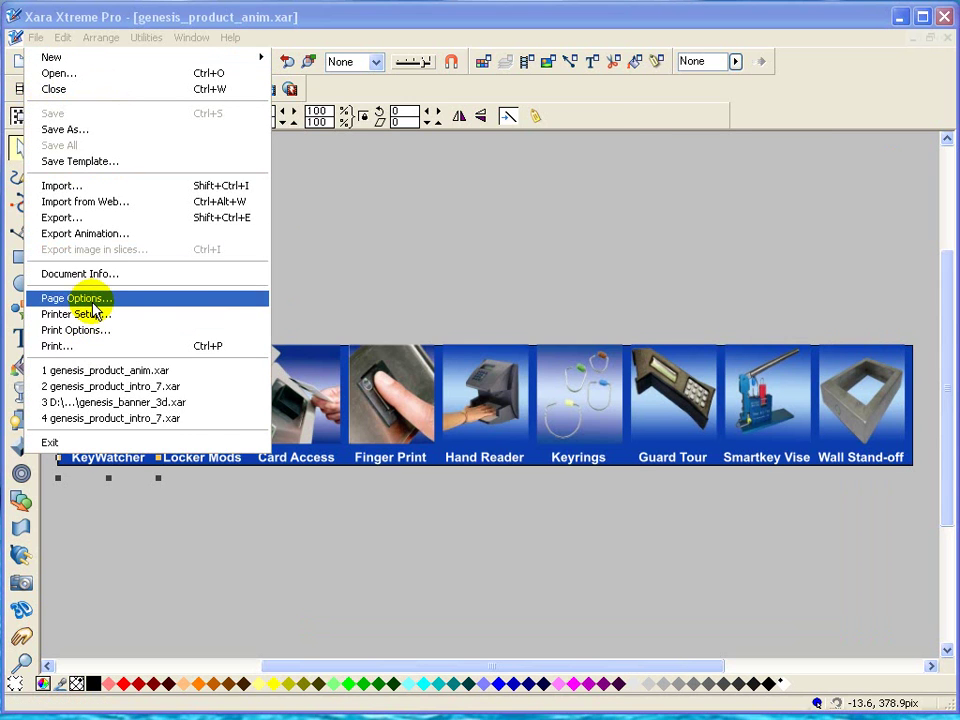
Check Page Options: 1000×140 pix page and JPEG 96dpi import unticked, then cancel unchanged.
click(90, 300)
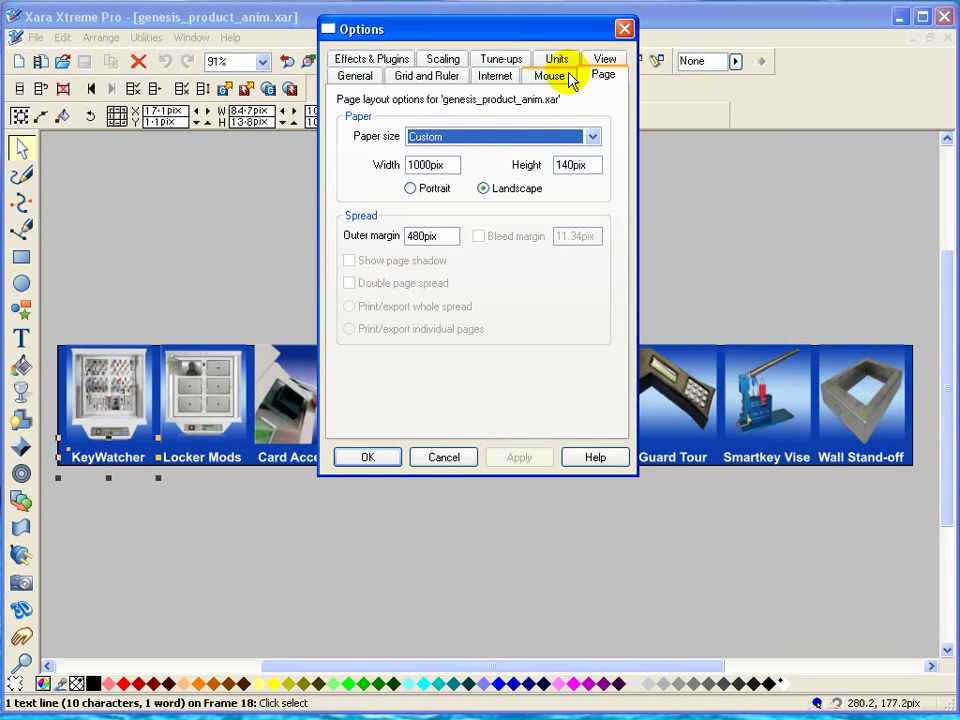
click(605, 62)
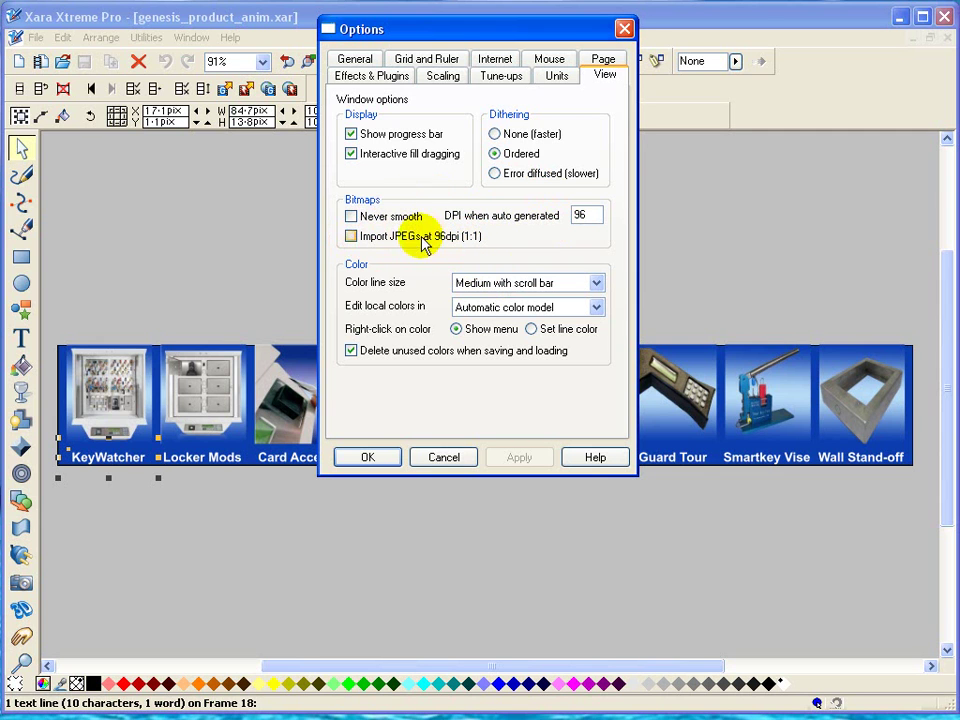
click(455, 460)
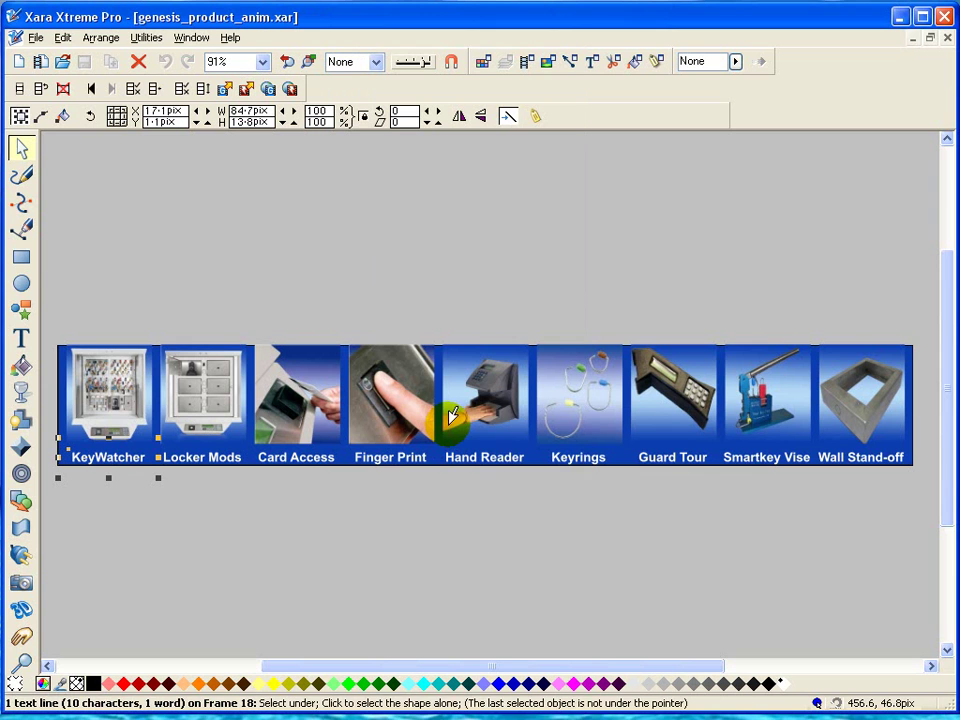
Bring up the TO DO LISTING.TXT notes and move them below the banner's product row.
key(alt+Tab)
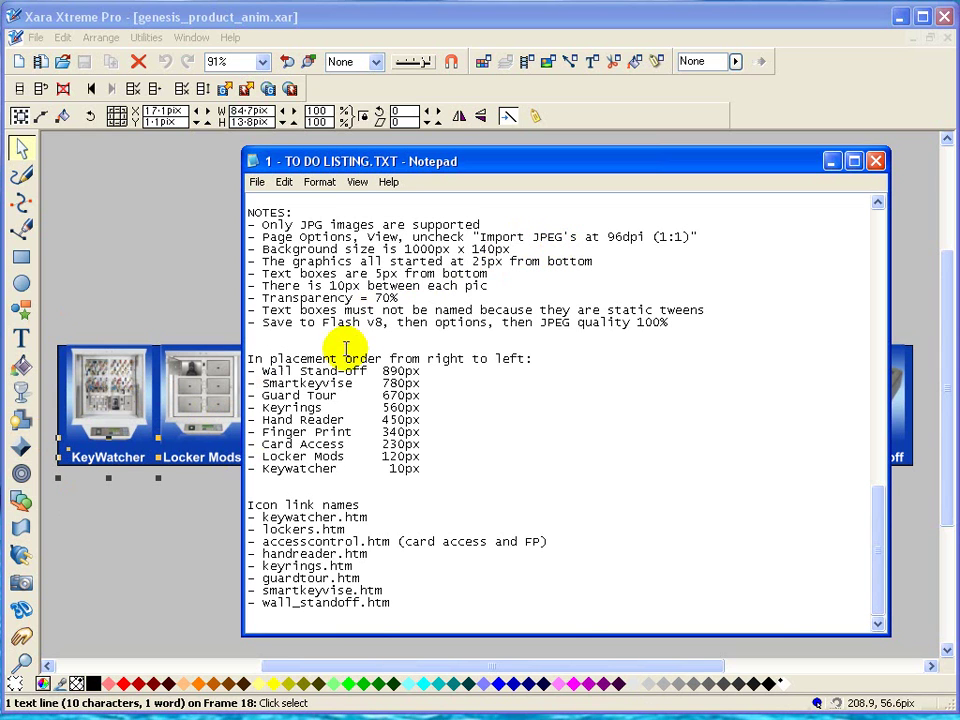
click(531, 249)
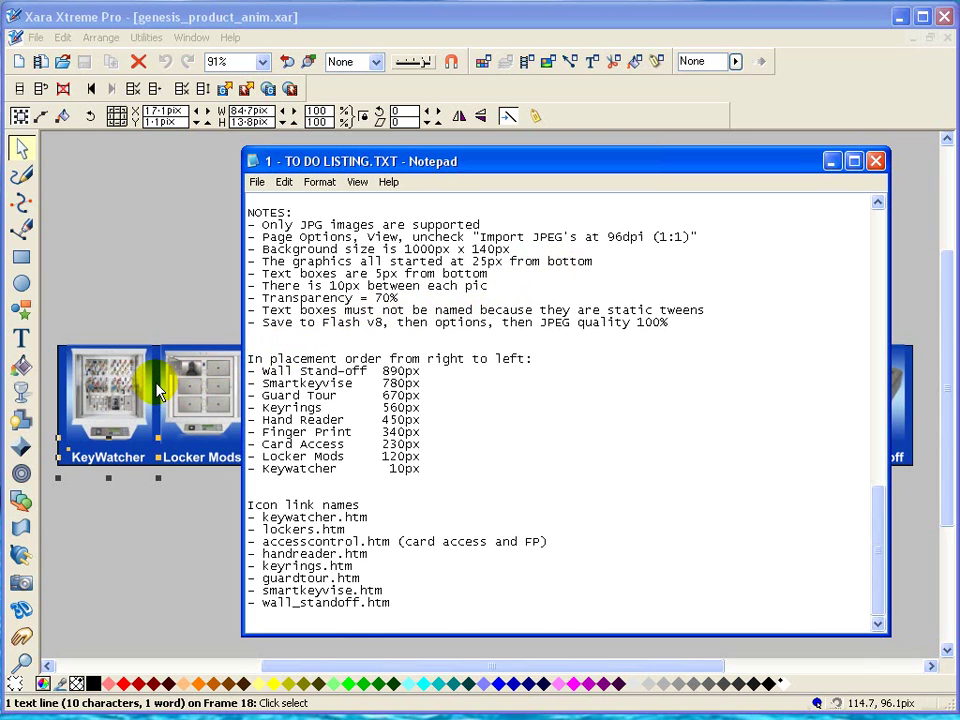
drag(555, 163, 504, 501)
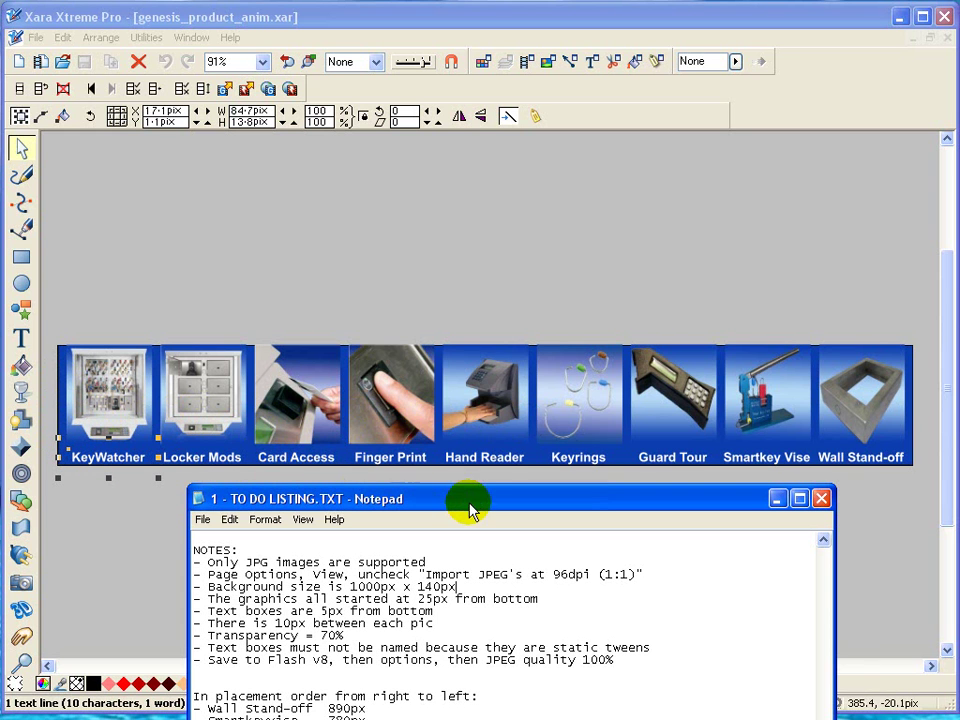
Raise the Notepad notes window back up over the banner to show more text.
drag(484, 513, 461, 510)
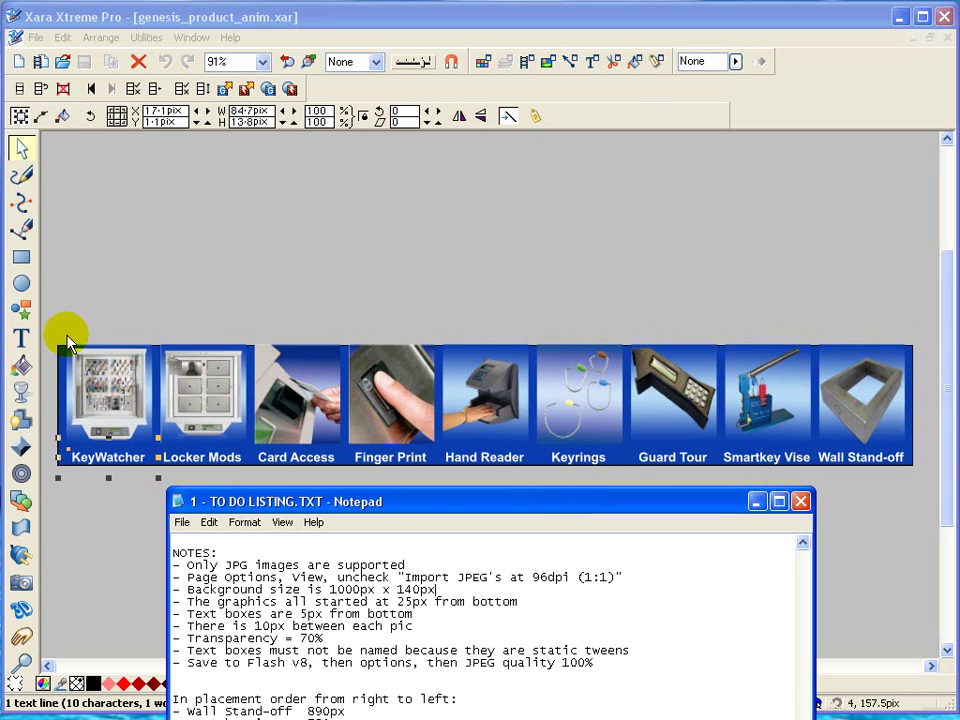
drag(482, 503, 487, 178)
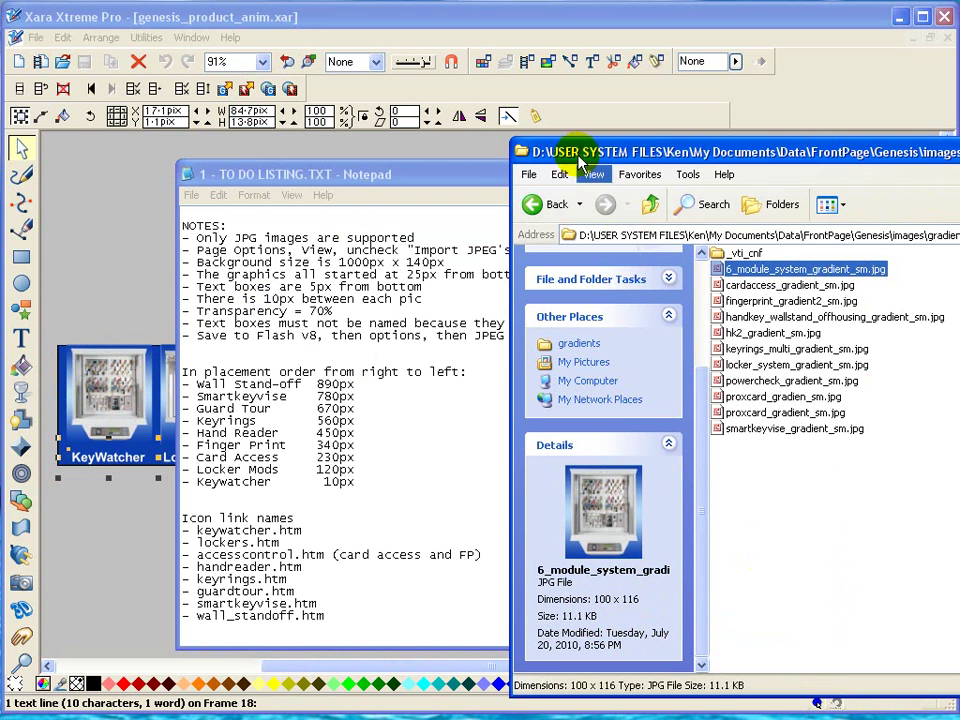
Bring the notes in front of the image folder and select the nine placement-order lines.
click(463, 172)
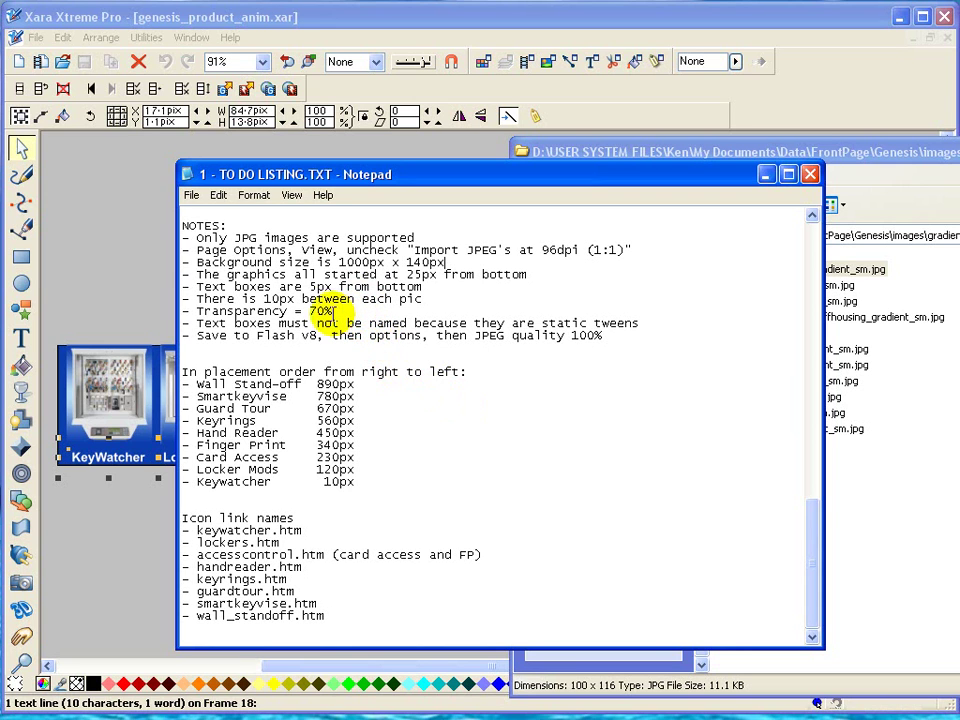
click(448, 262)
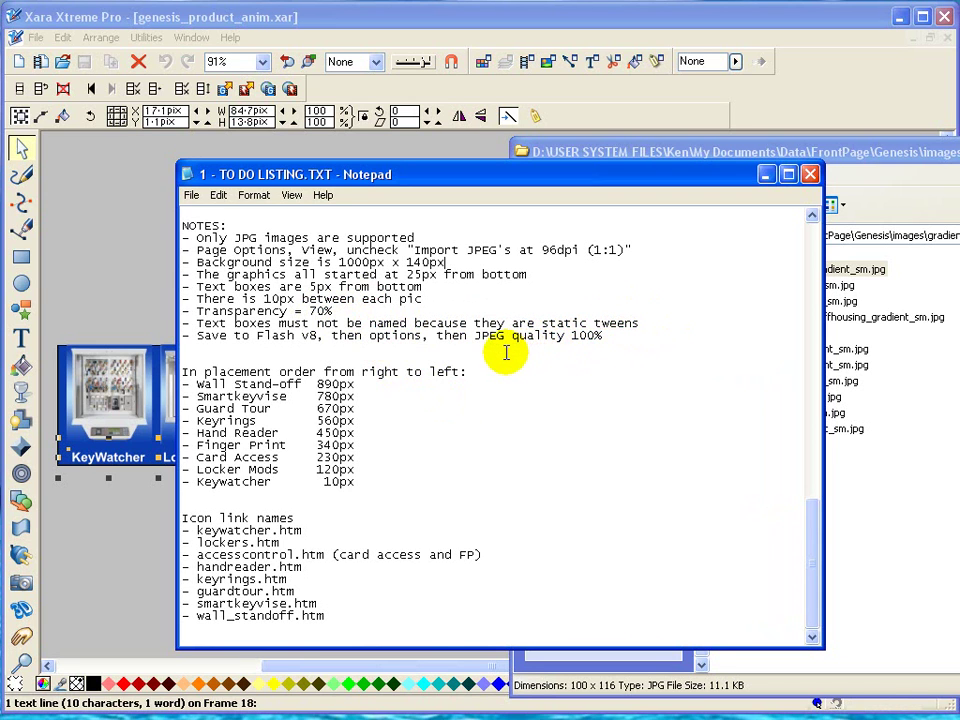
drag(621, 339, 490, 338)
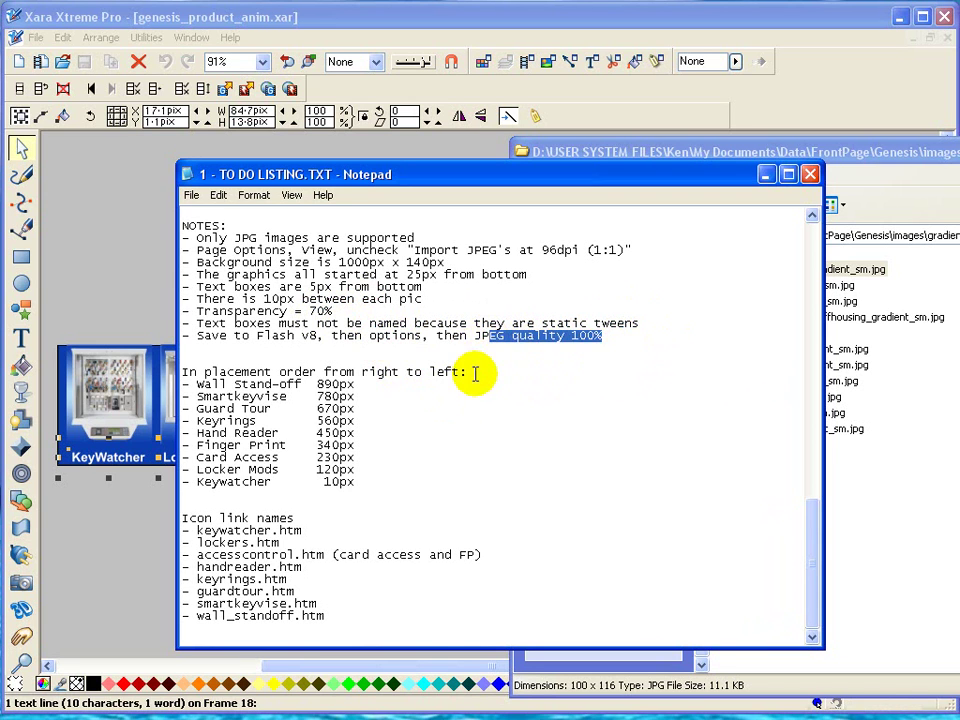
click(606, 335)
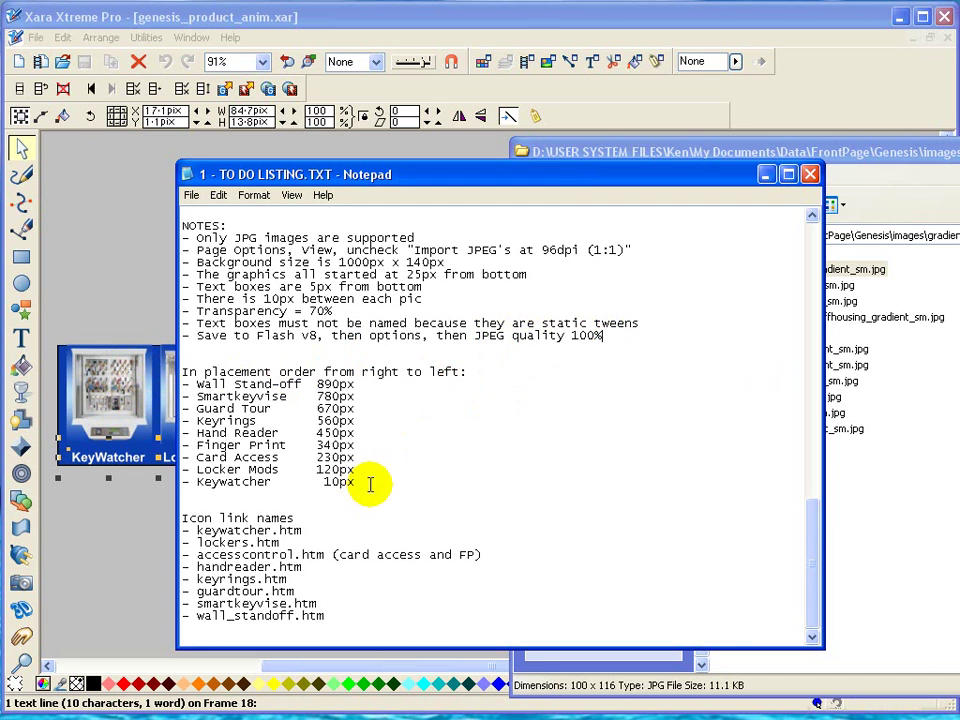
drag(367, 483, 180, 384)
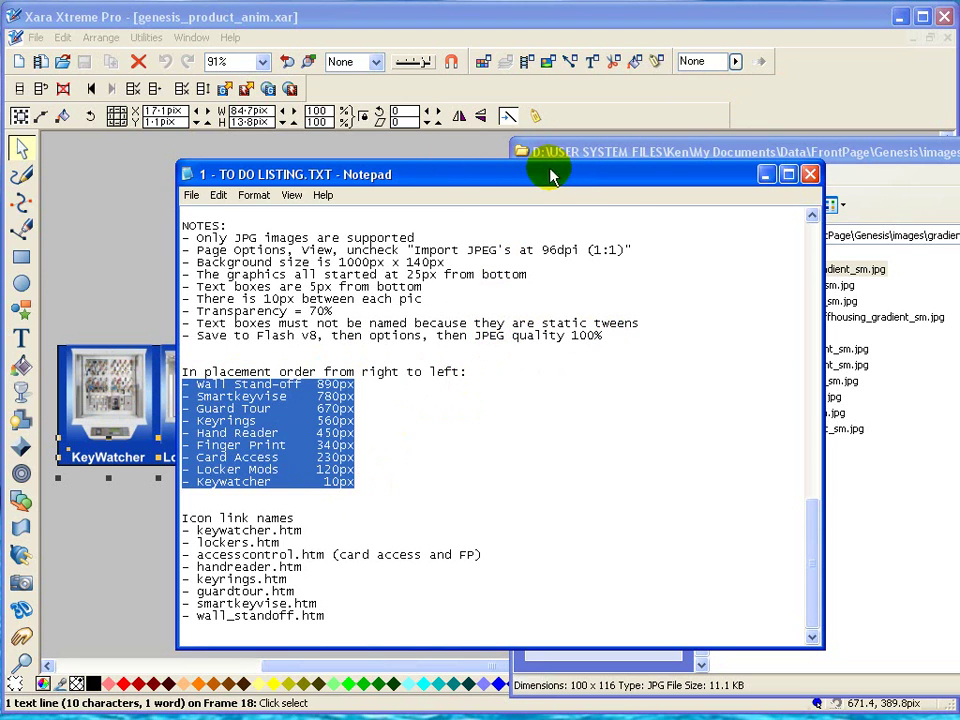
Move the Notepad build notes off the banner so all nine products, KeyWatcher to Wall Stand-off, show.
drag(572, 176, 534, 429)
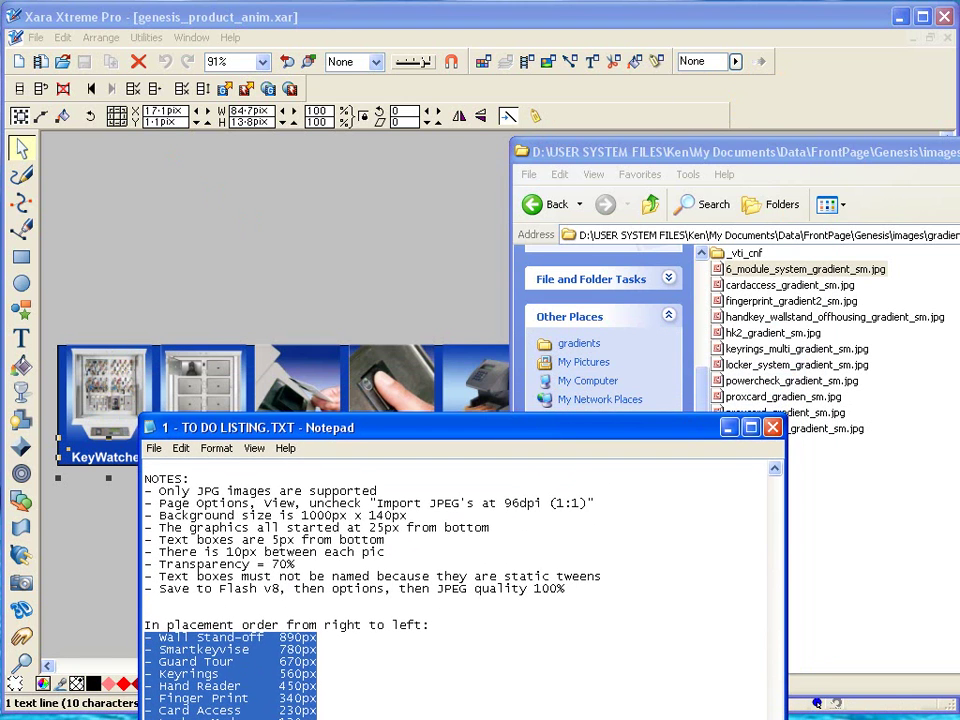
click(454, 321)
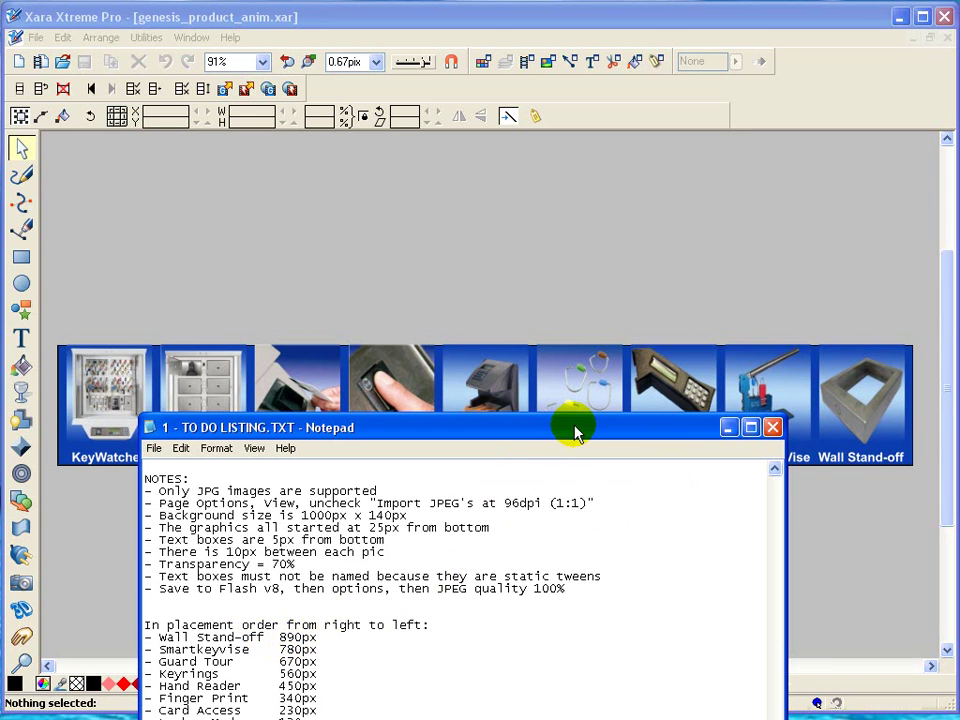
drag(574, 429, 521, 439)
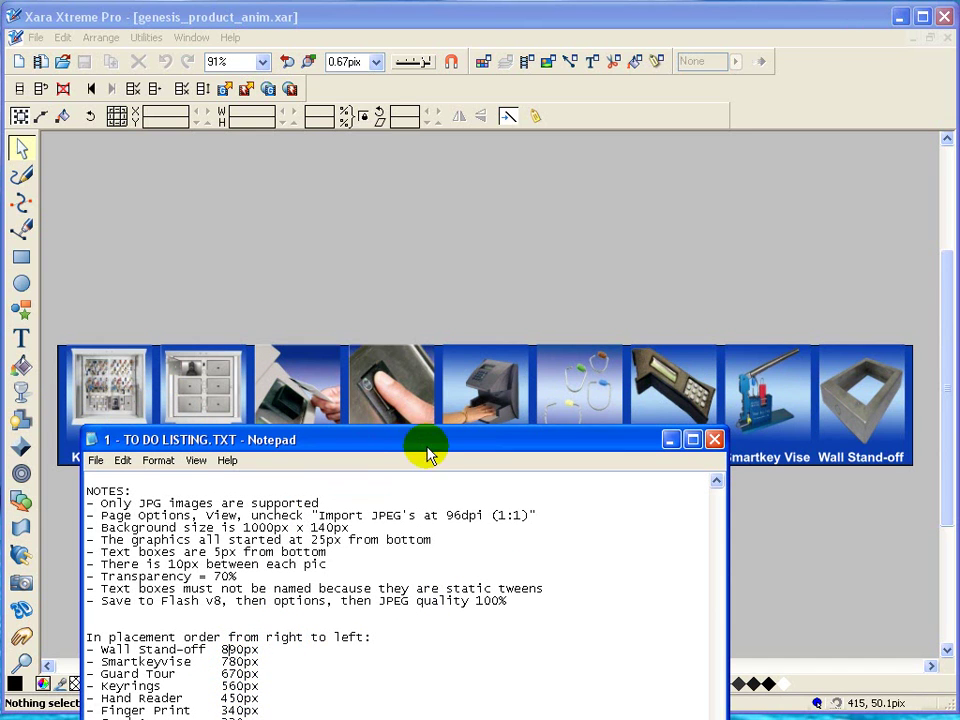
drag(439, 443, 555, 166)
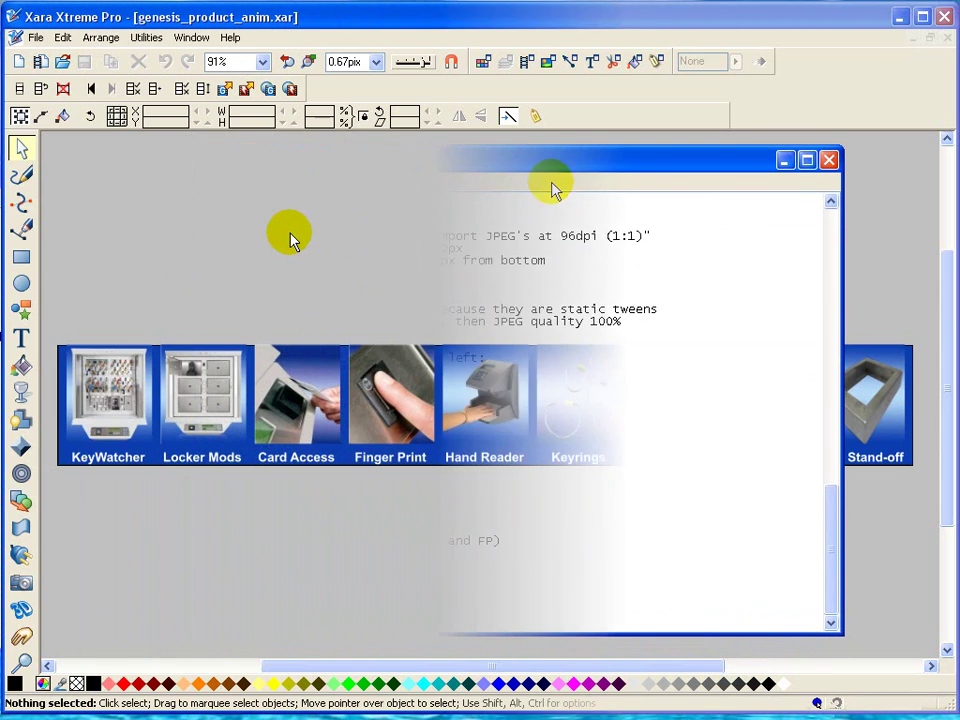
Close the banner file and create blank animation Untitled2, keeping the animation notice enabled.
click(35, 38)
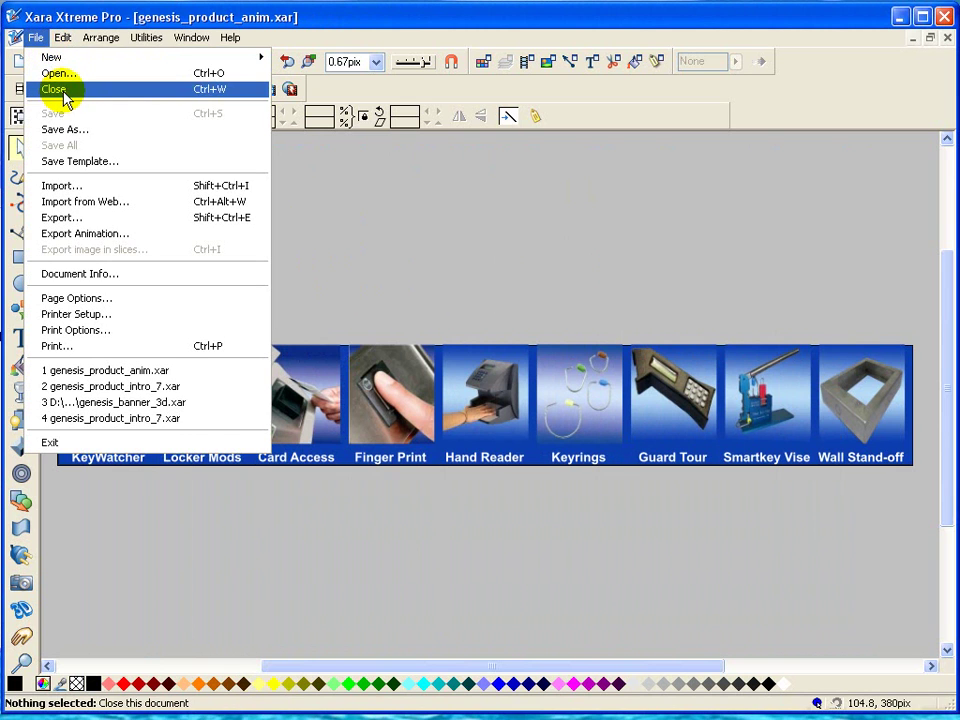
click(56, 90)
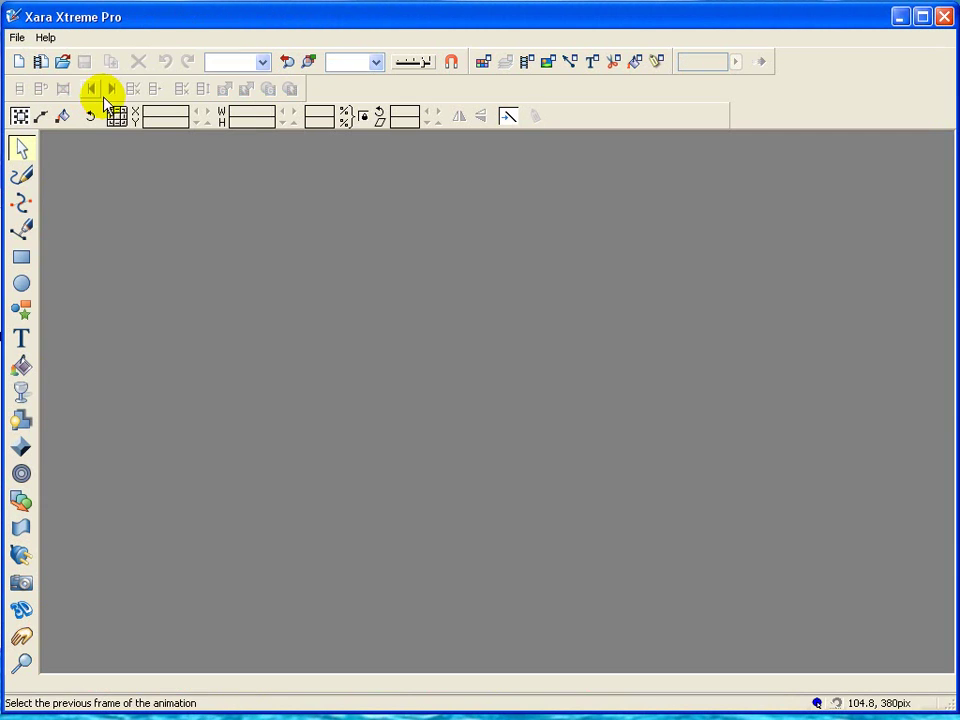
click(20, 39)
mouse_move(146, 58)
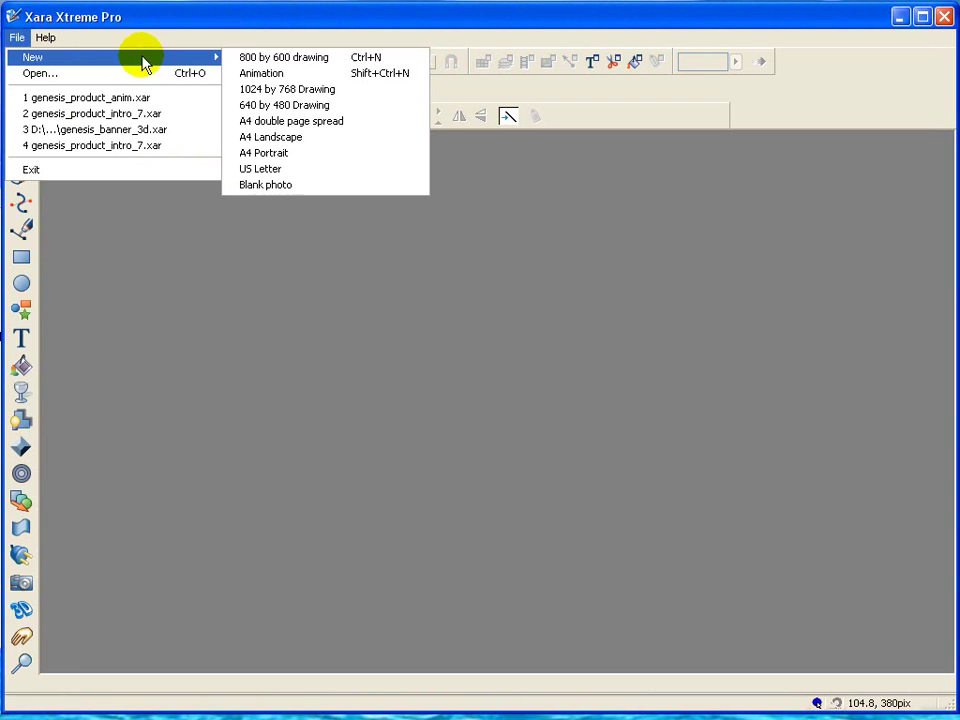
click(261, 77)
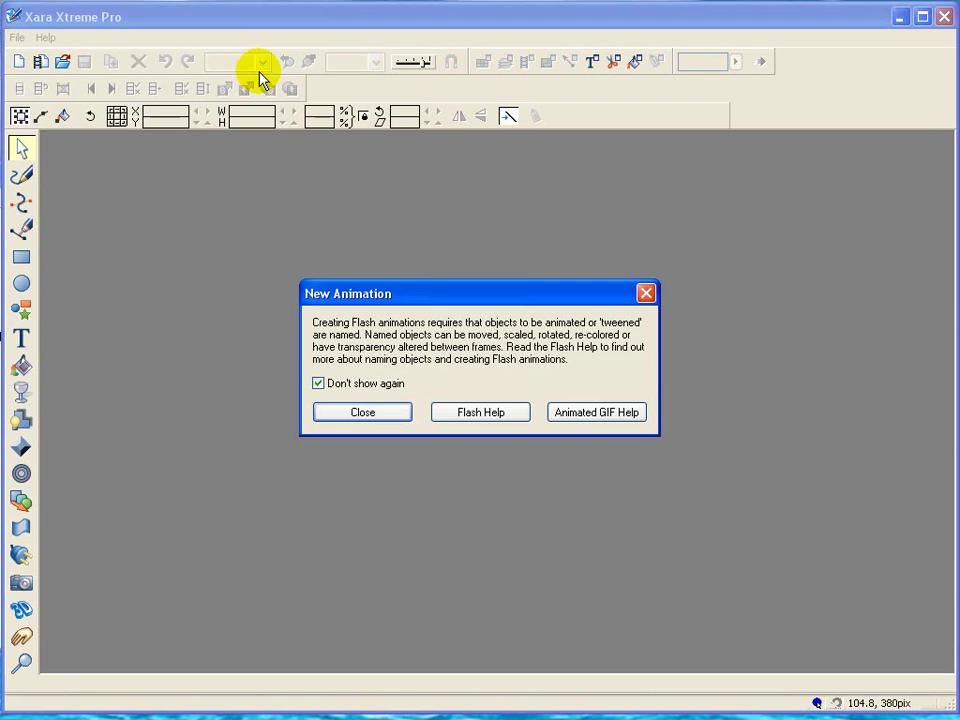
click(319, 384)
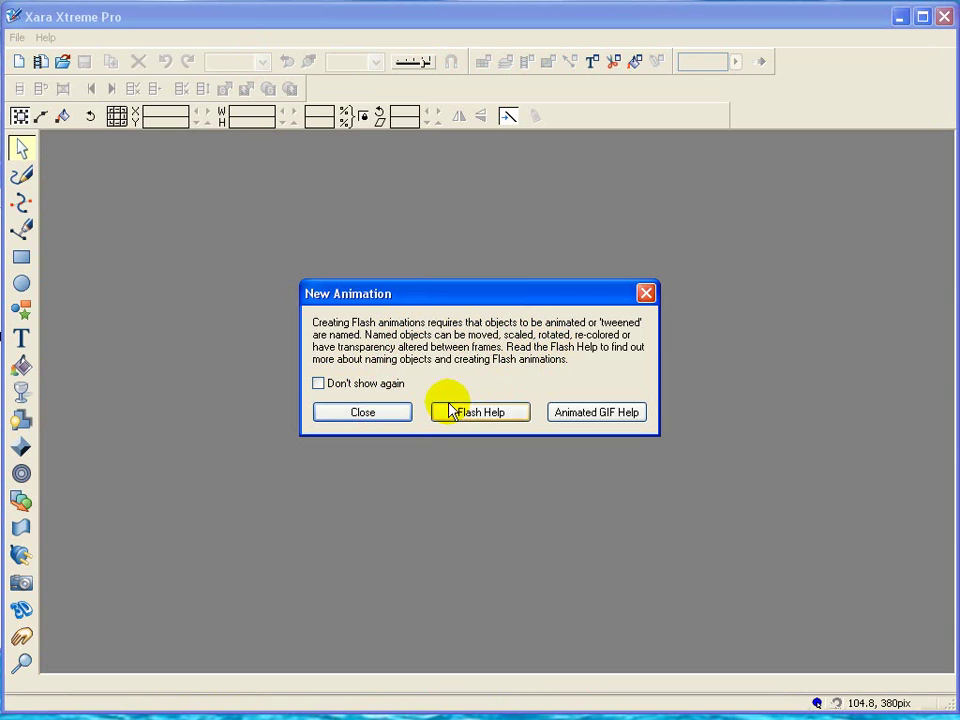
click(380, 416)
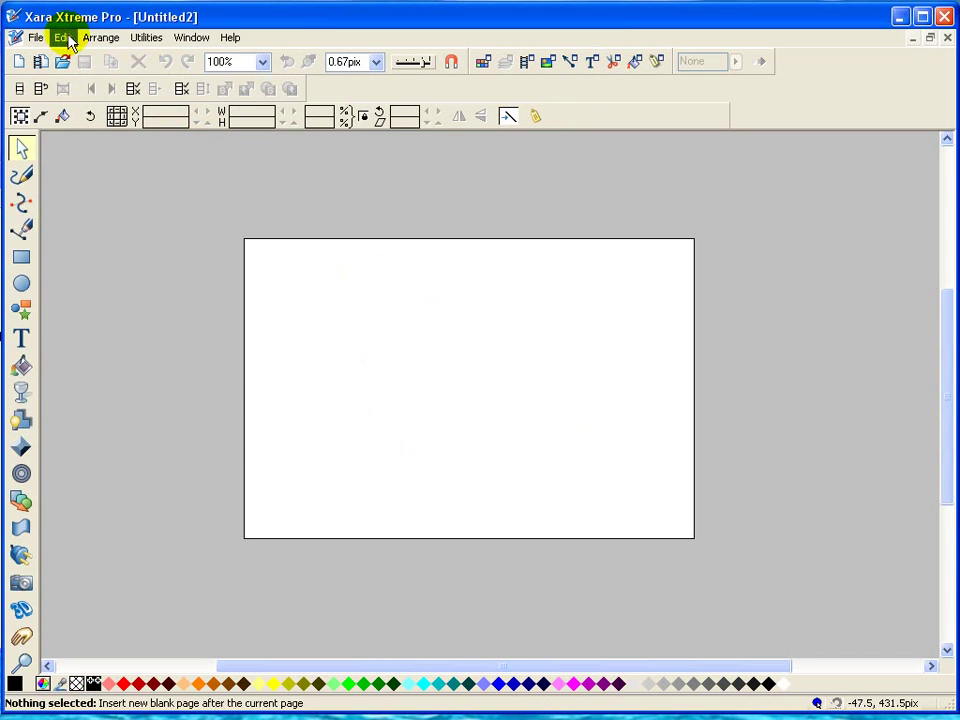
Set Untitled2's page to 1000 × 140 pix and untick 'Import JPEGs at 96dpi (1:1)'.
click(35, 38)
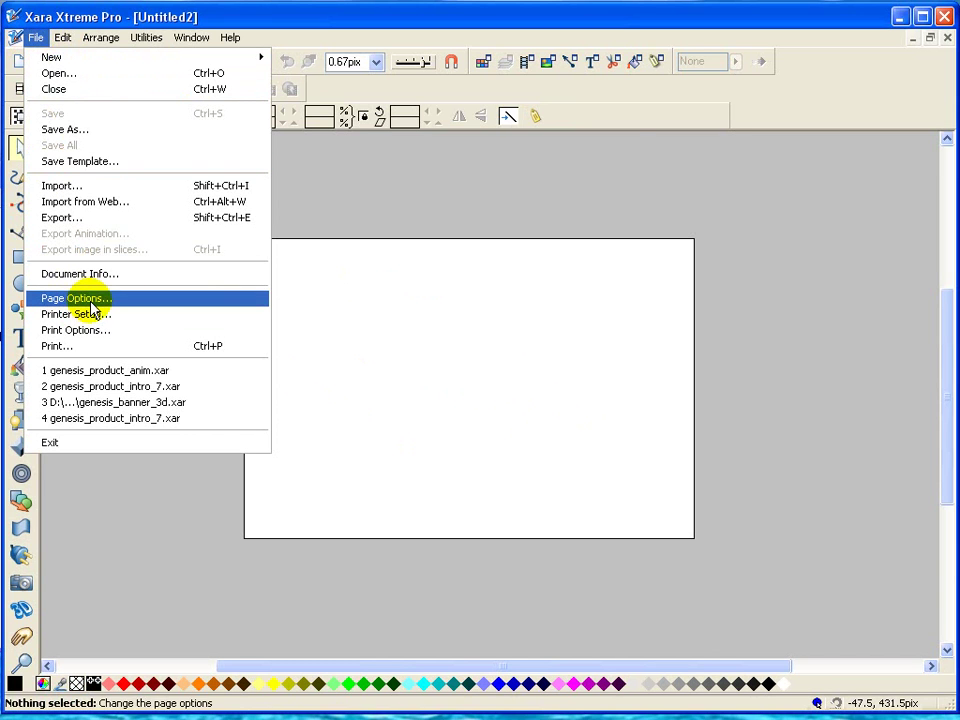
key(Return)
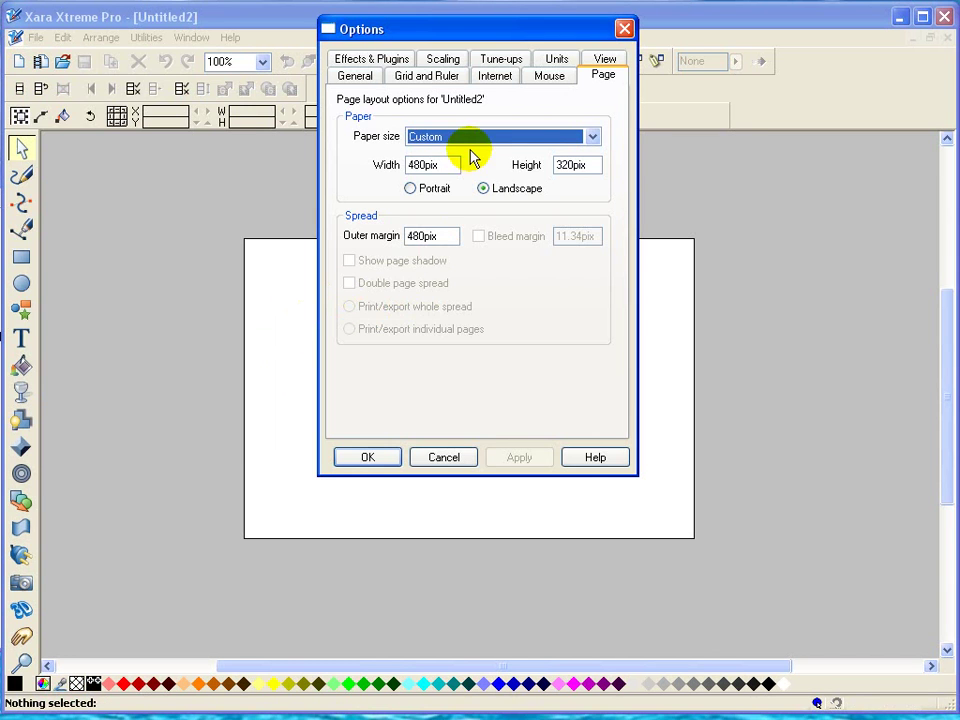
click(421, 164)
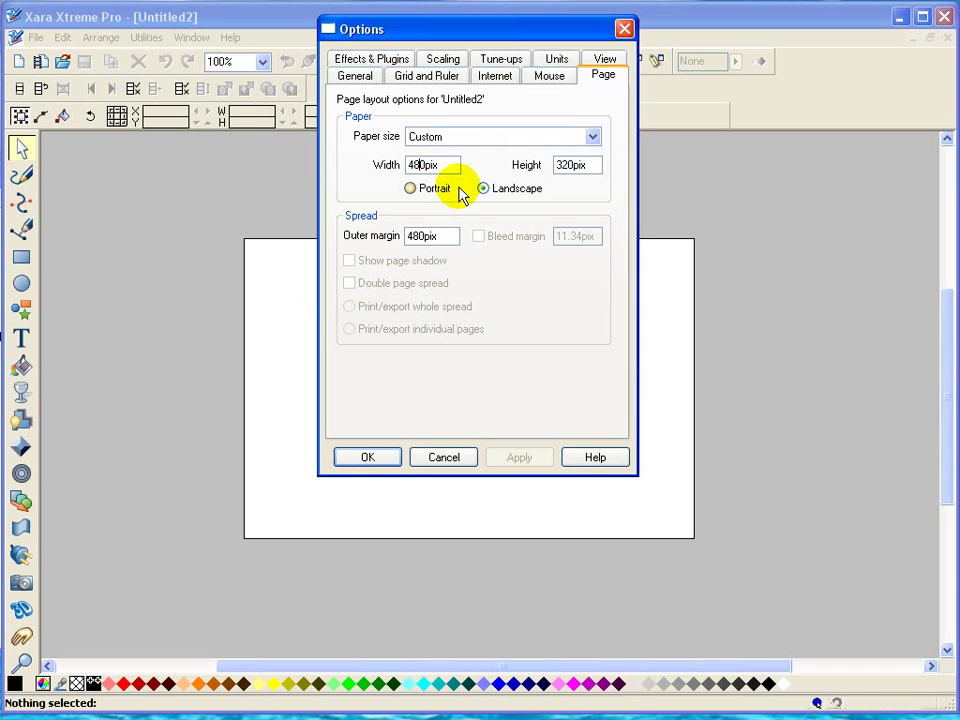
key(BackSpace)
text(100)
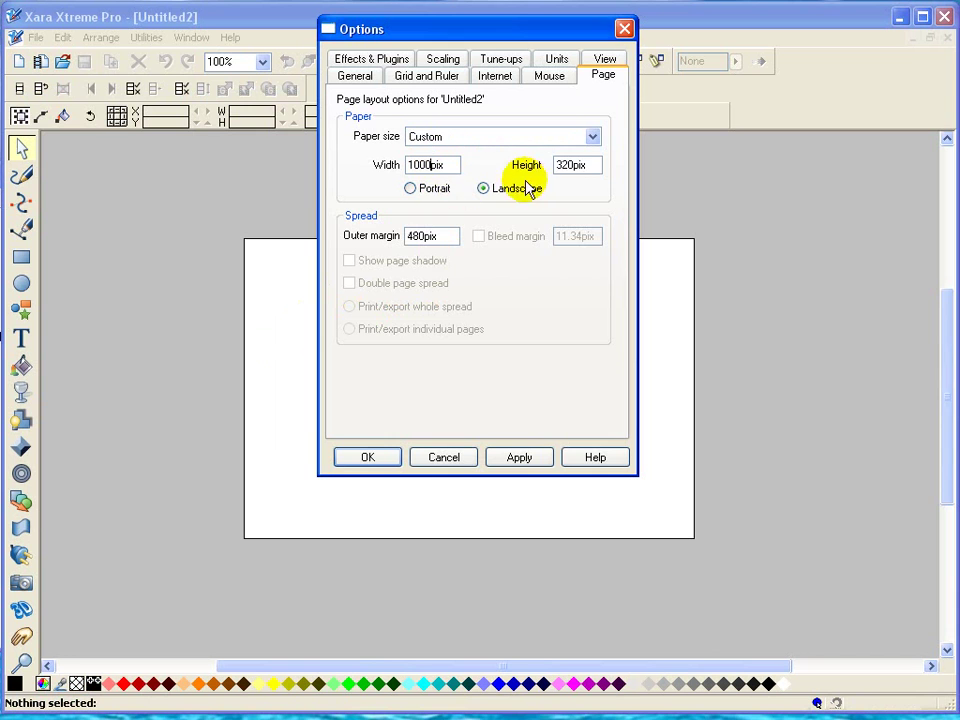
click(569, 163)
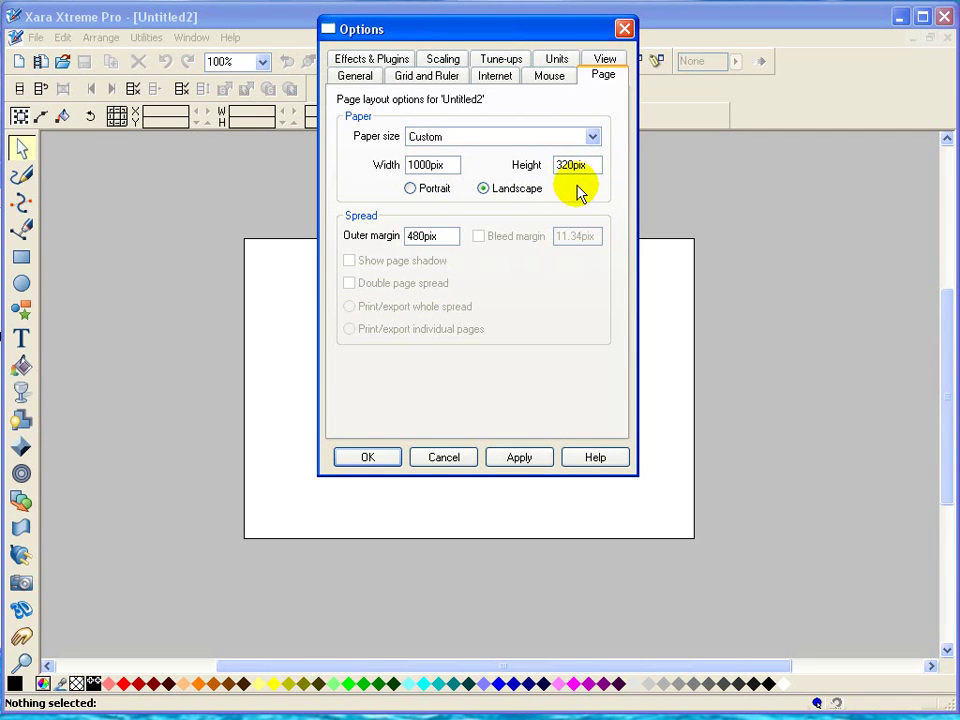
text(14)
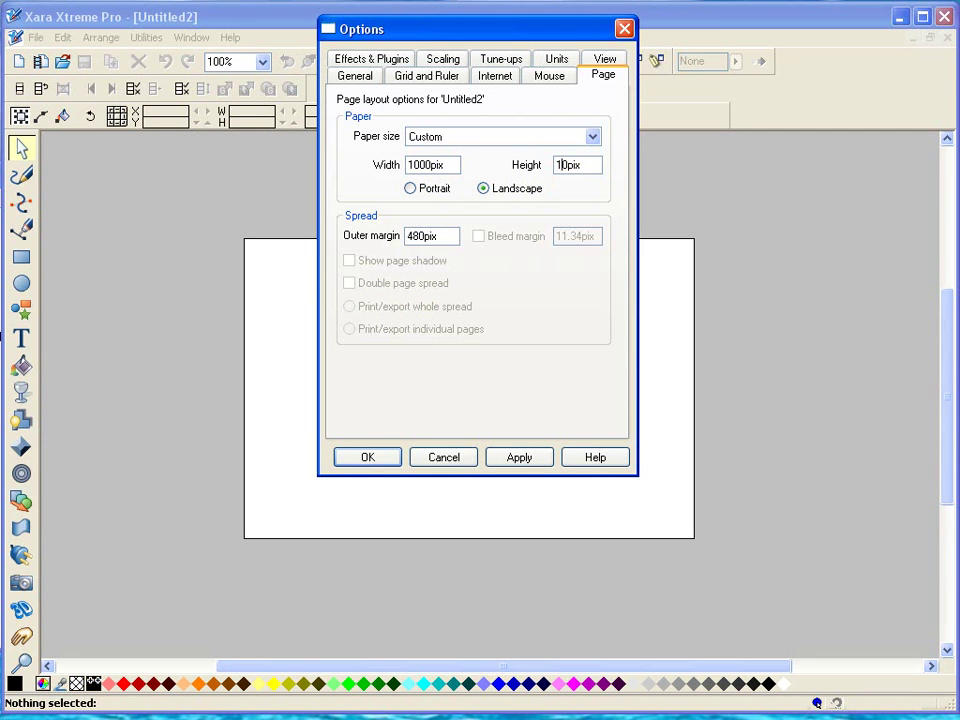
click(604, 60)
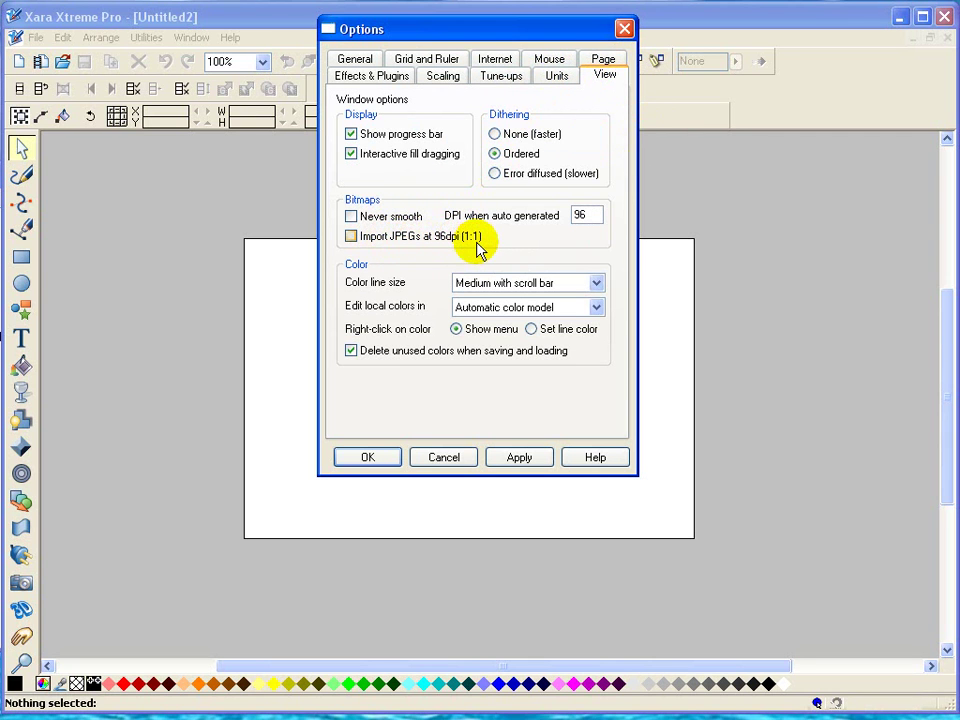
click(520, 457)
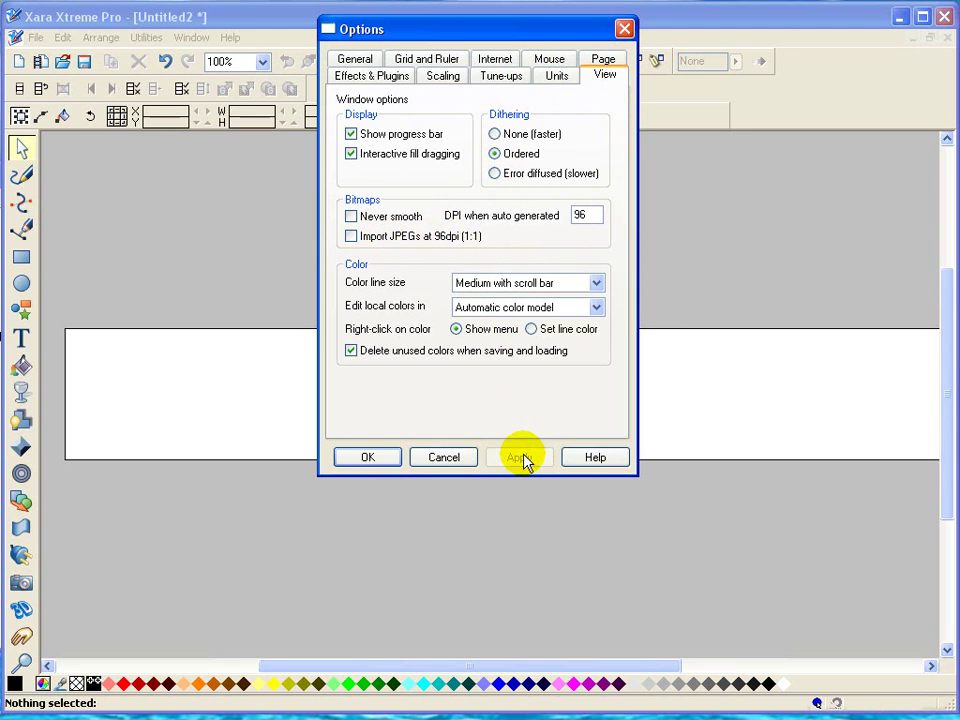
click(372, 457)
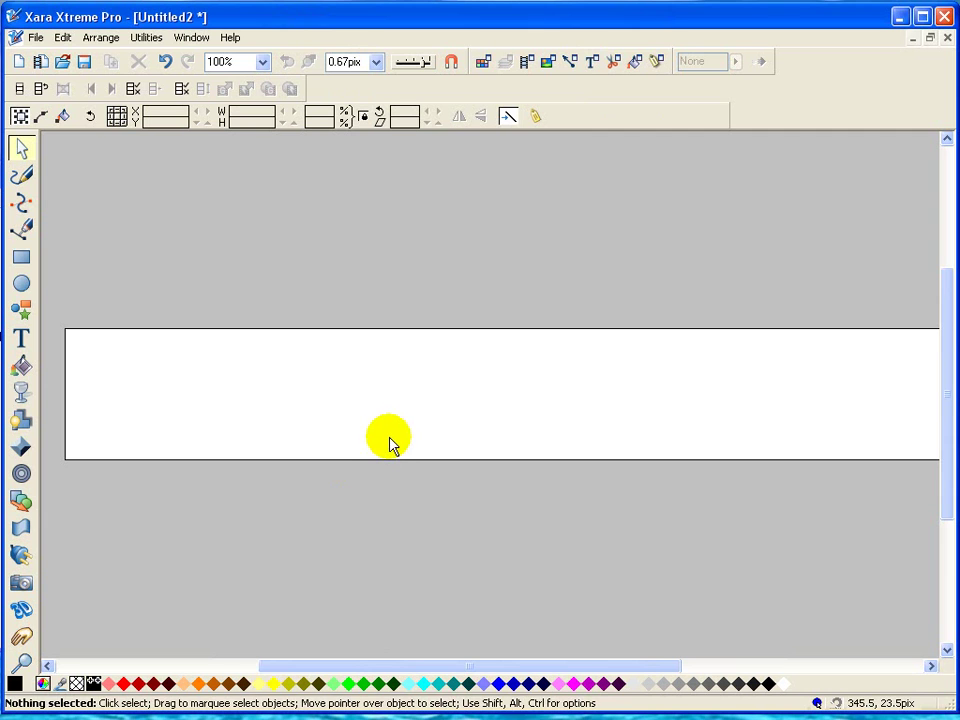
Zoom to Page so the full 1000 × 140 banner page fits the window.
click(262, 64)
click(247, 275)
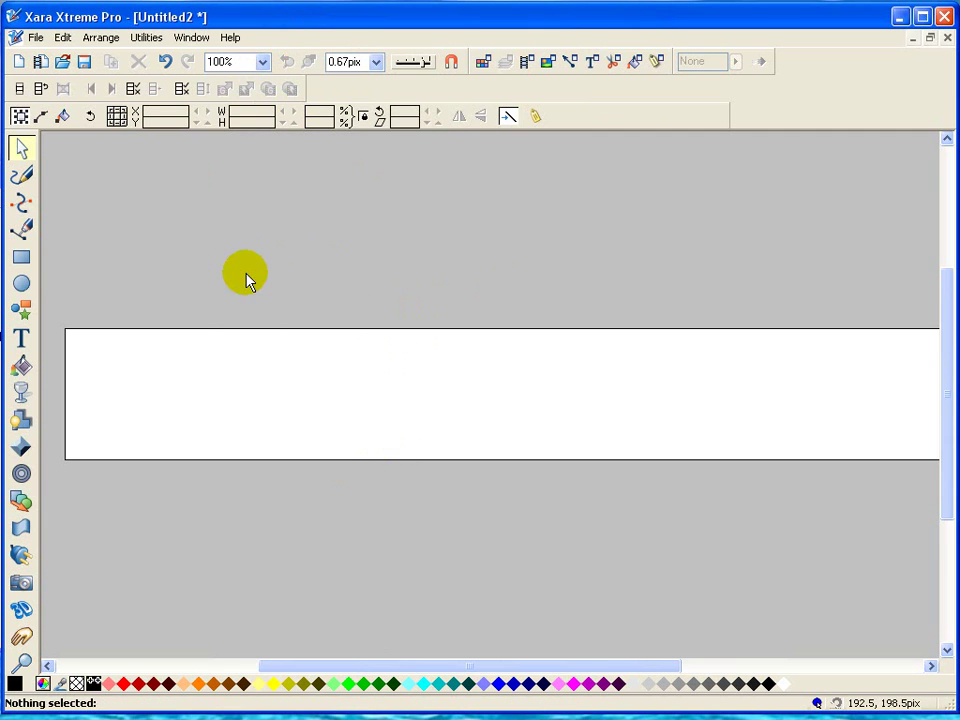
click(263, 62)
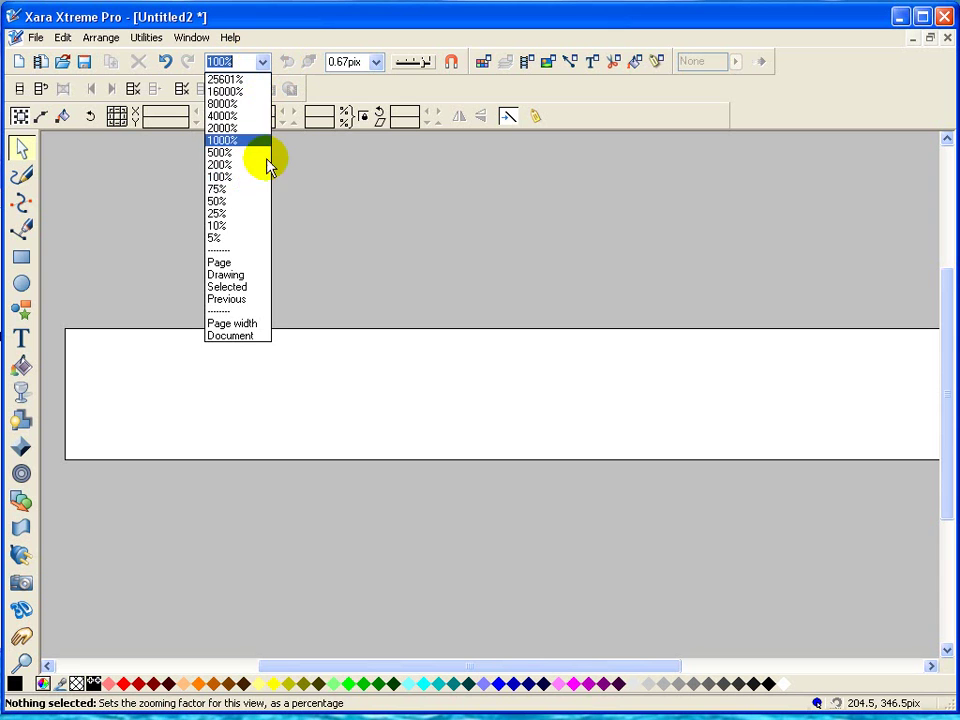
click(246, 262)
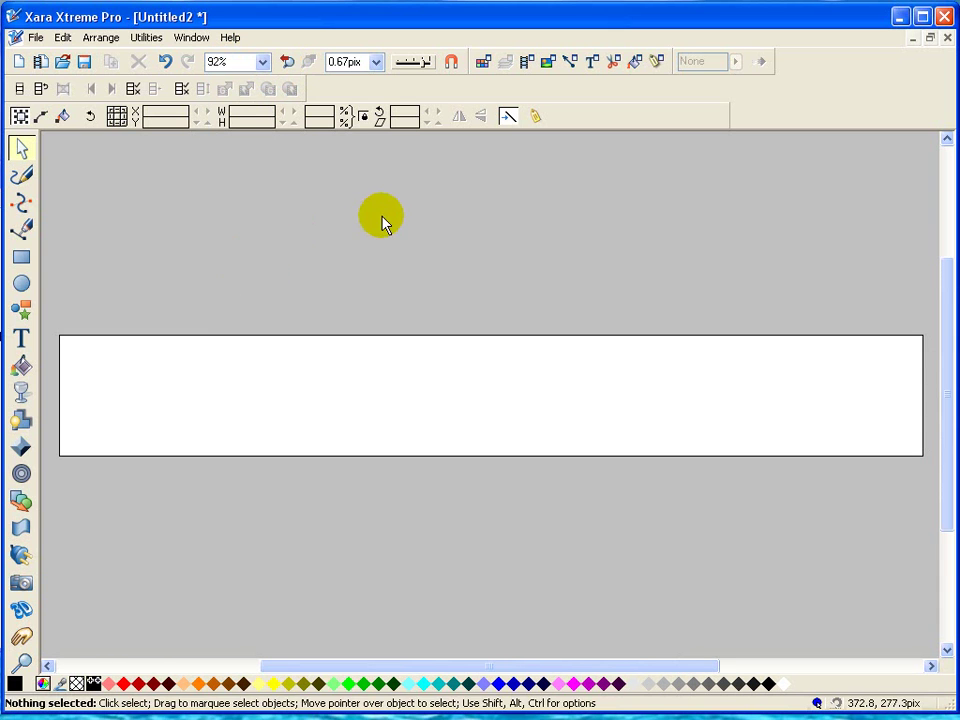